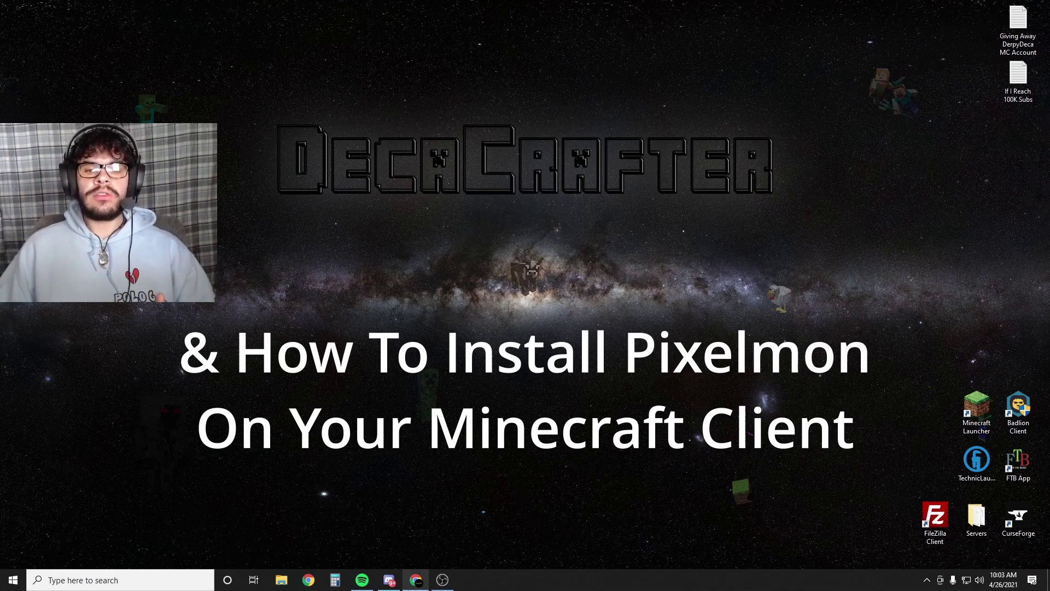
Step: Switch to Chrome and download Pixelmon Reforged version 1.12.2-8.1.2 from reforged.gg, skipping the ad and keeping the flagged jar file
mouse_move(417, 579)
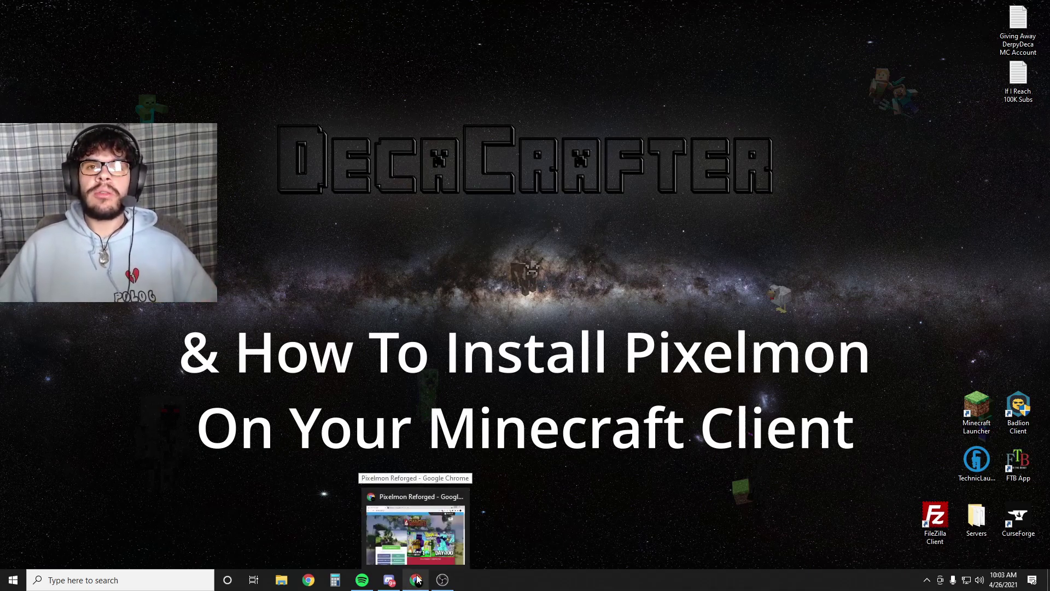
left_click(417, 578)
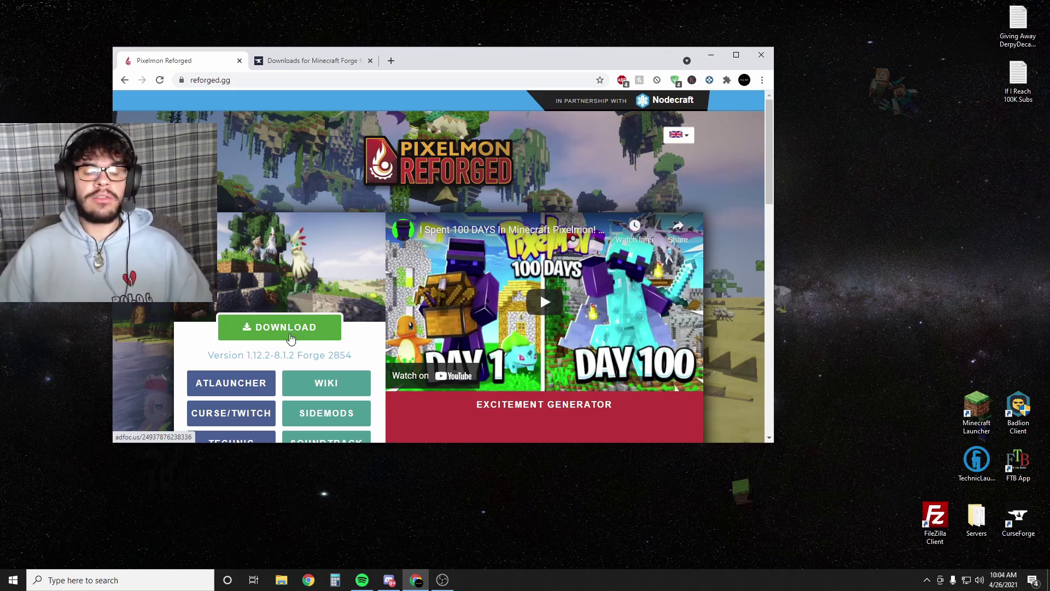
left_click(290, 338)
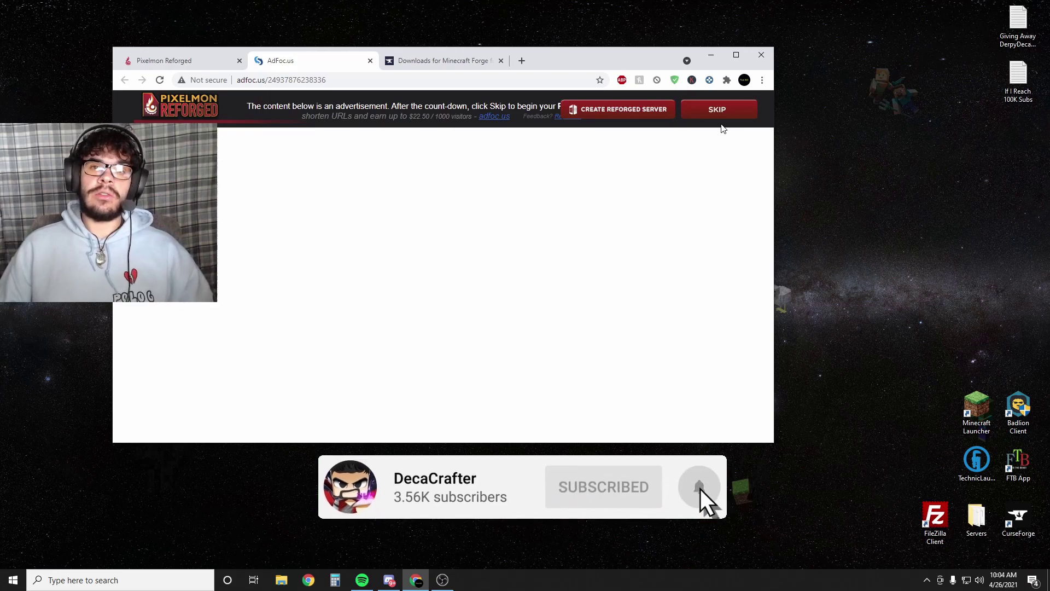
left_click(706, 110)
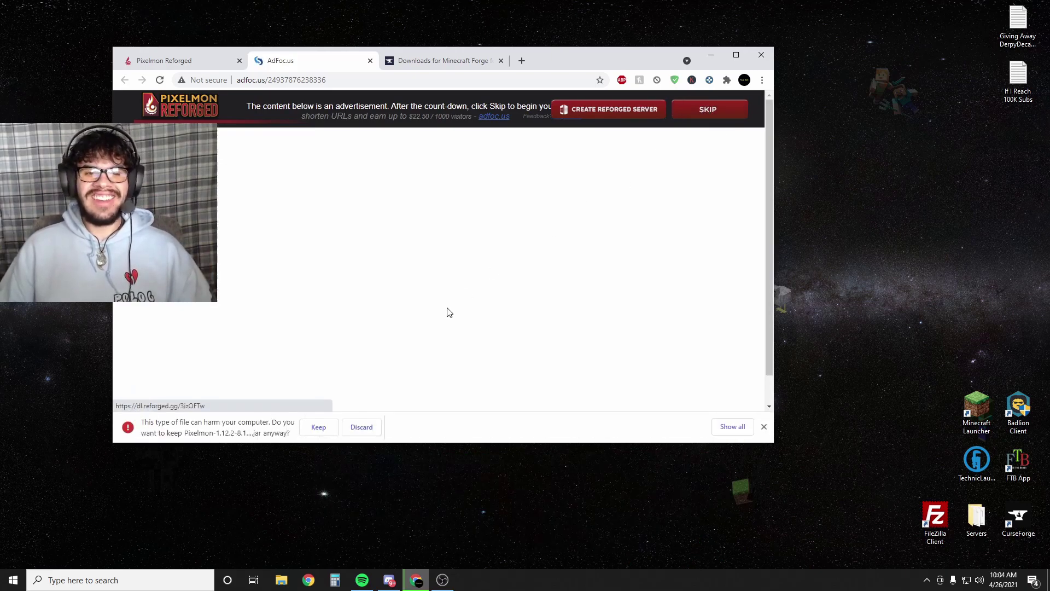
left_click(318, 426)
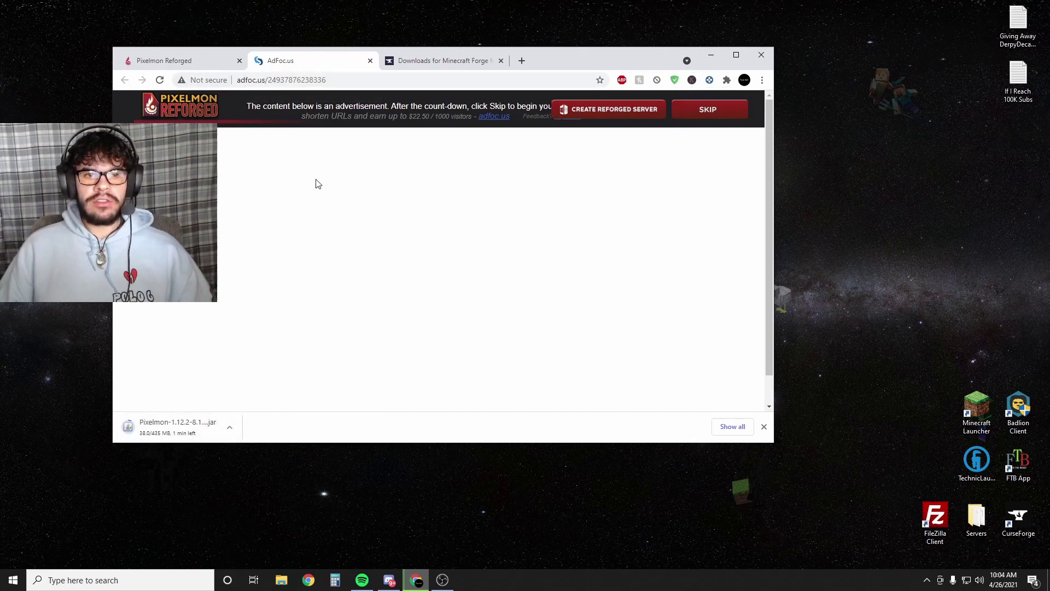
Step: Close the ad page and download the latest Minecraft Forge 1.12.2 - 14.23.5.2855 installer, skipping its ad and keeping the file
left_click(370, 60)
left_click(306, 61)
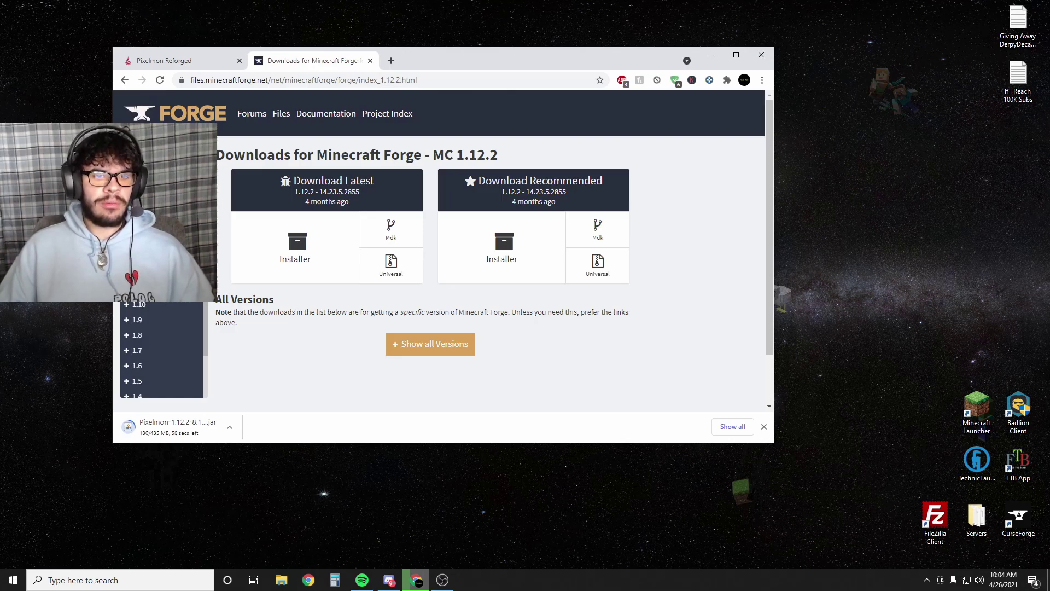
left_click(295, 249)
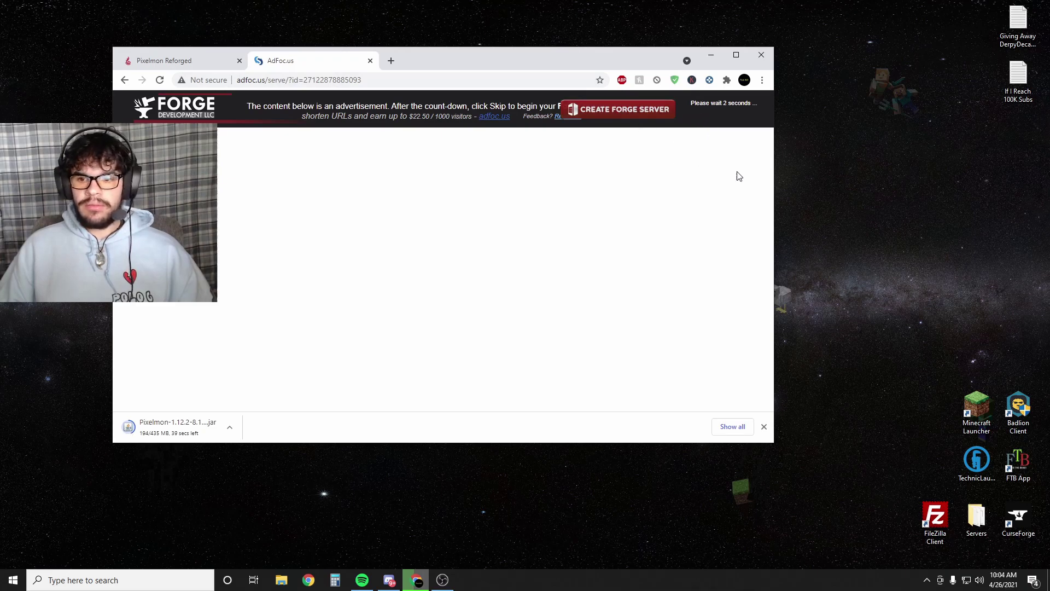
left_click(698, 108)
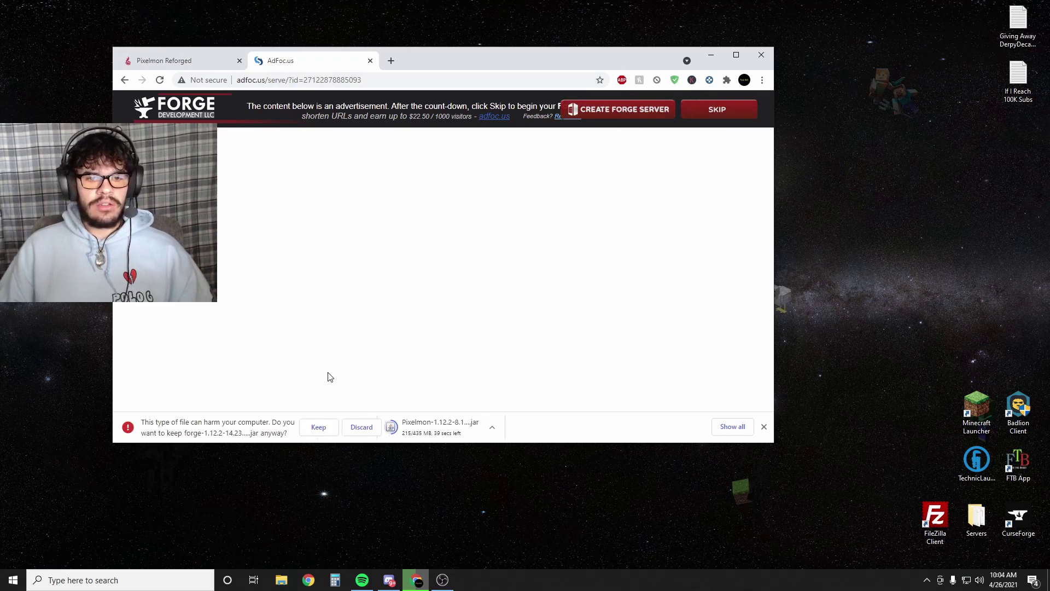
left_click(318, 427)
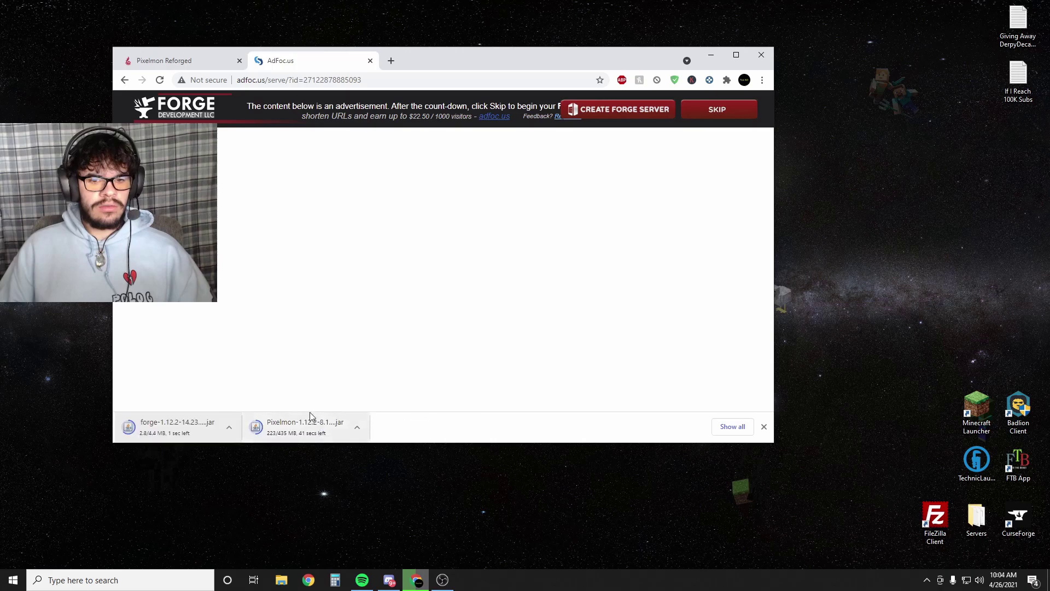
Step: In the Downloads folder, delete the duplicate Forge installer marked (1) and start installing the Forge client with the remaining one
left_click(228, 427)
left_click(243, 478)
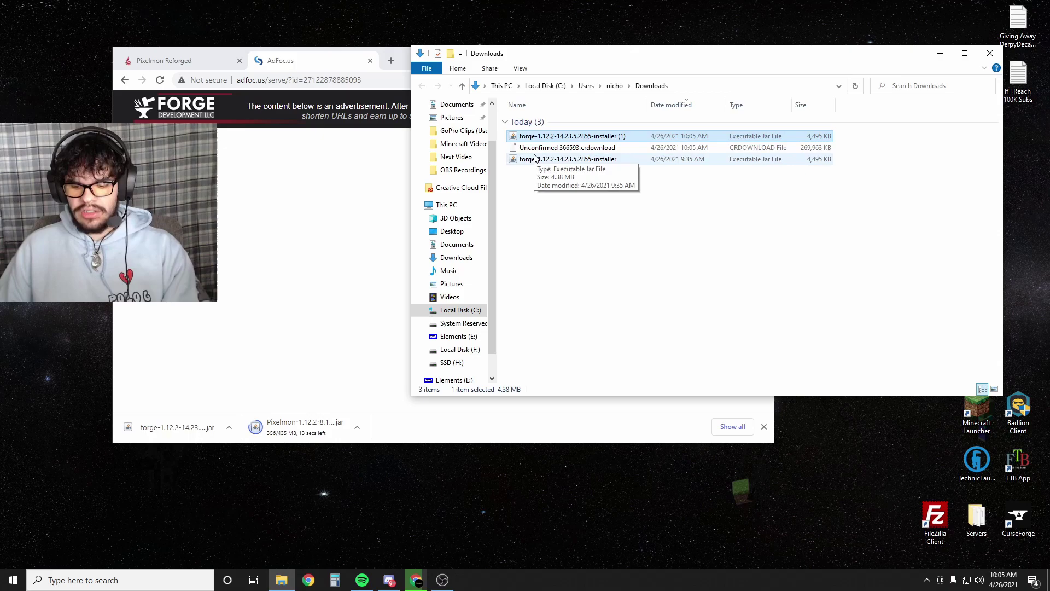
key("Delete")
key("Return")
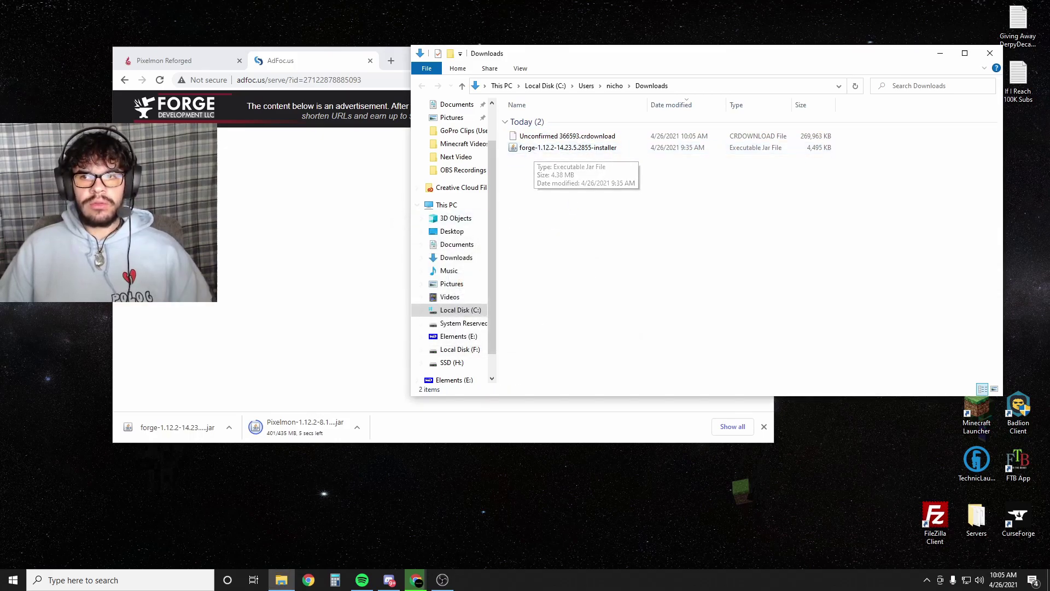
double_click(530, 148)
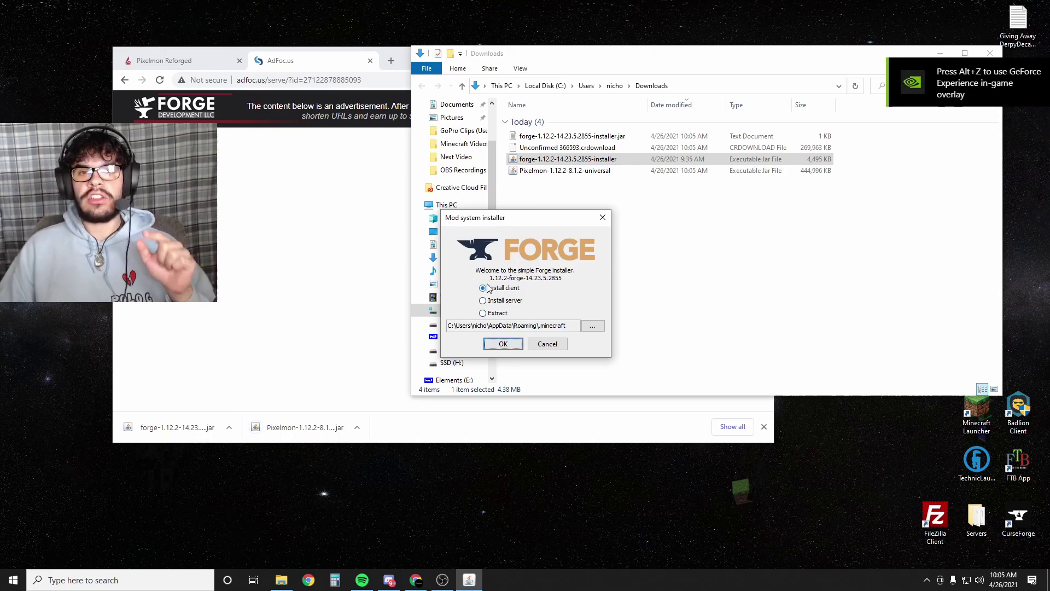
left_click(502, 344)
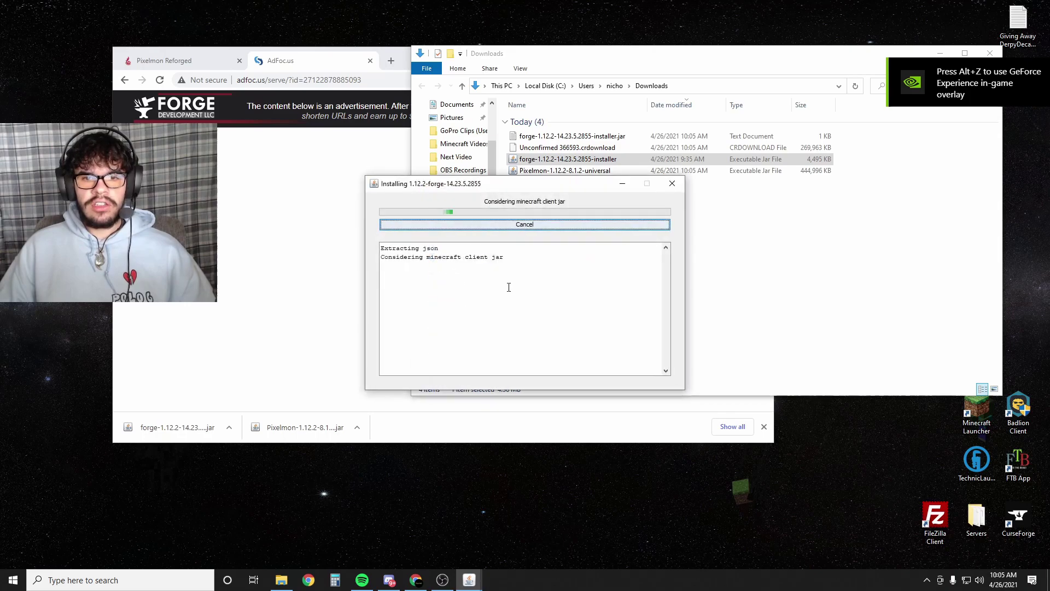
Step: Run the Forge installer again for a server install and create a folder named Pixelmon server on the Desktop
double_click(533, 159)
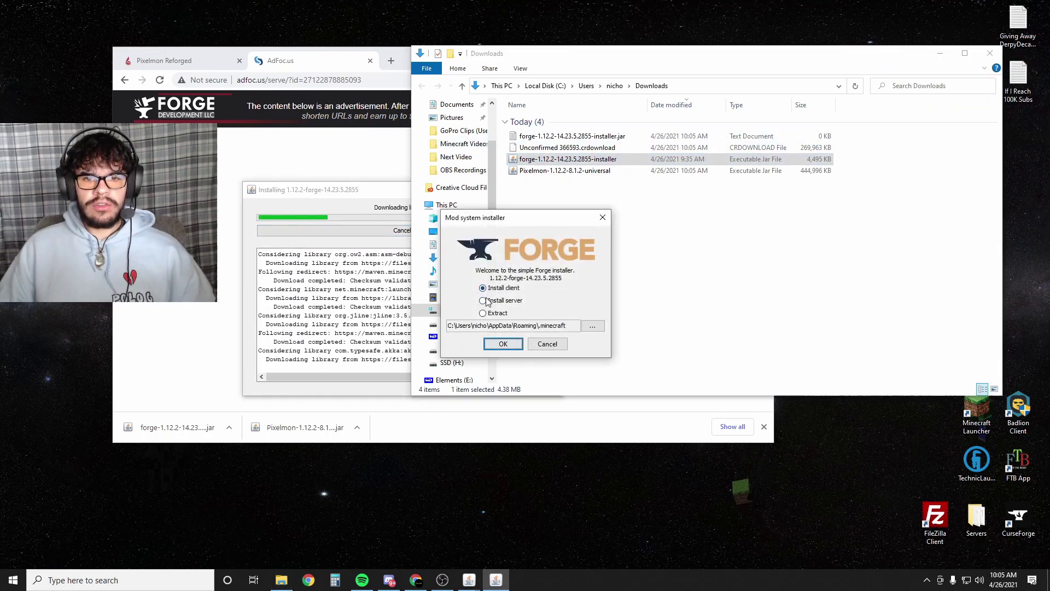
left_click(485, 301)
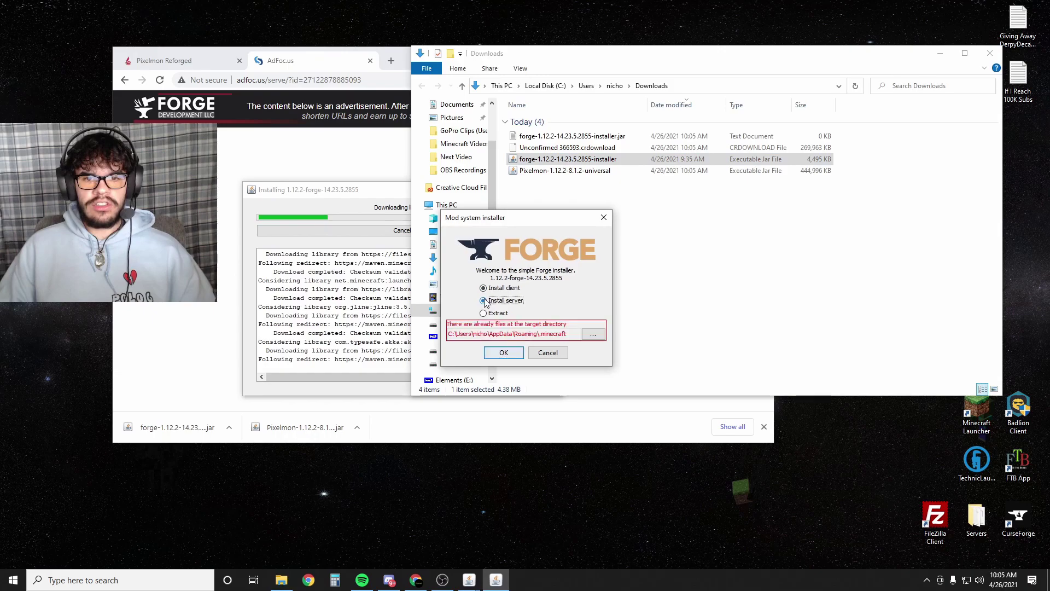
left_click(594, 335)
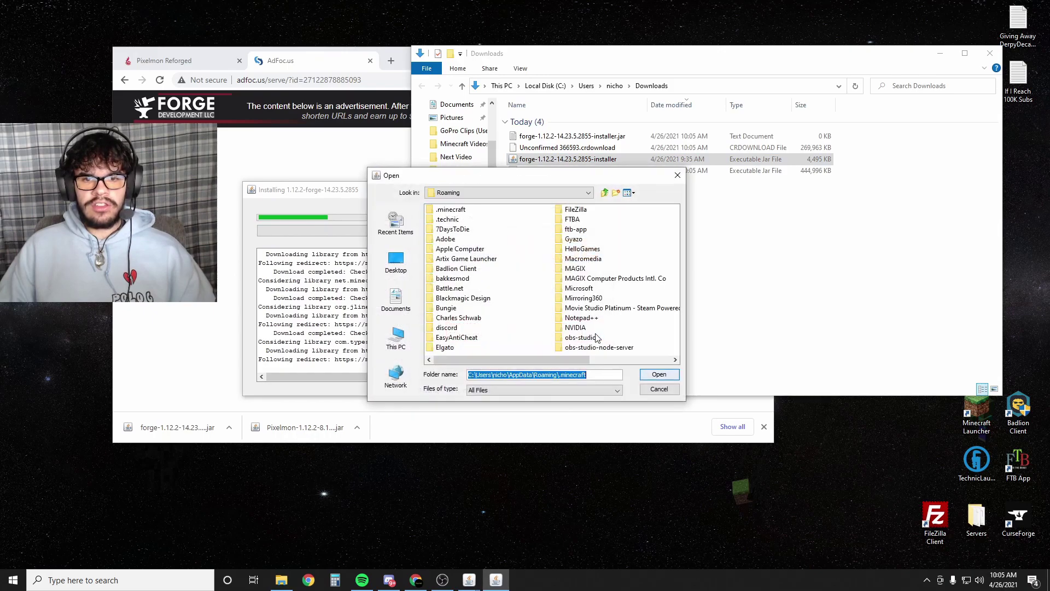
left_click(394, 270)
right_click(591, 330)
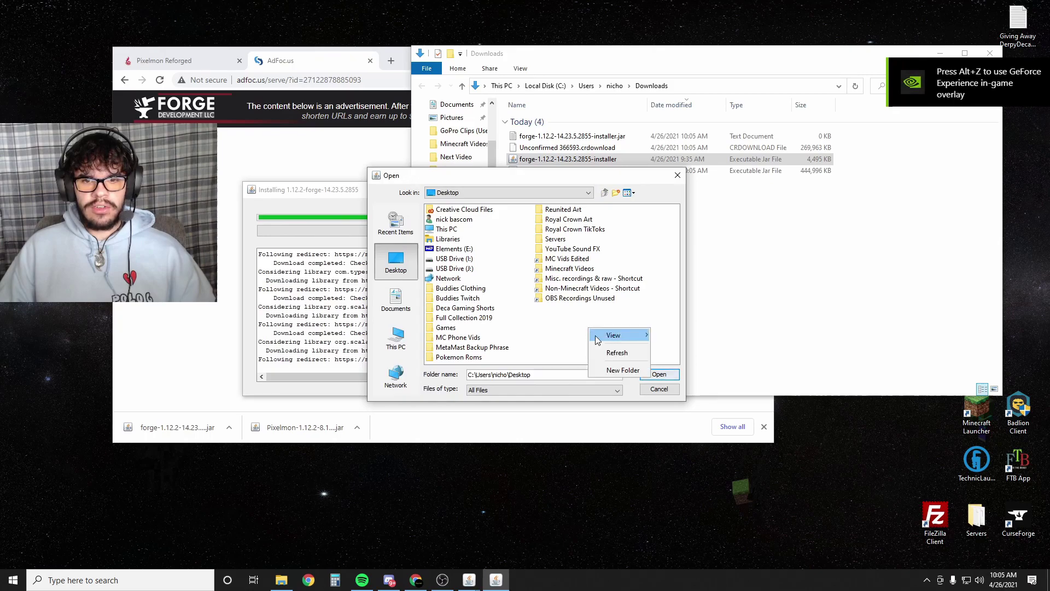
left_click(621, 370)
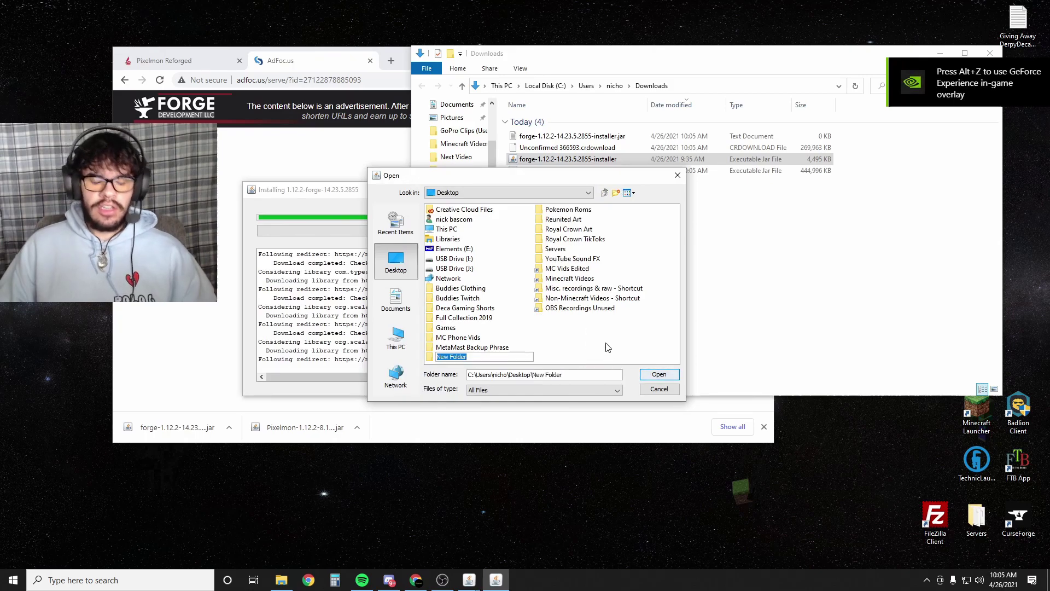
type("Pixelmon")
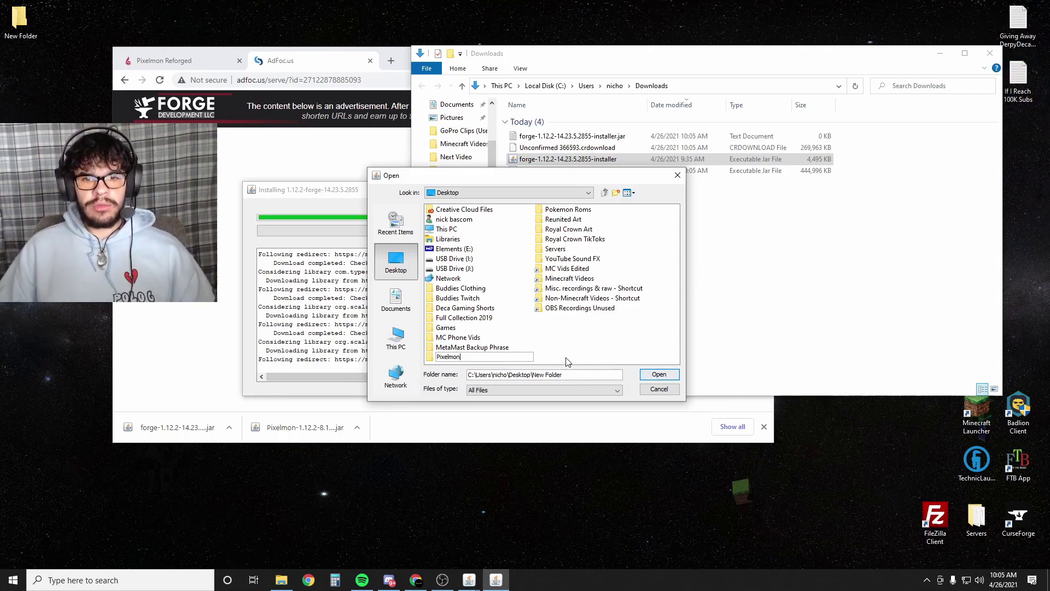
type(" server")
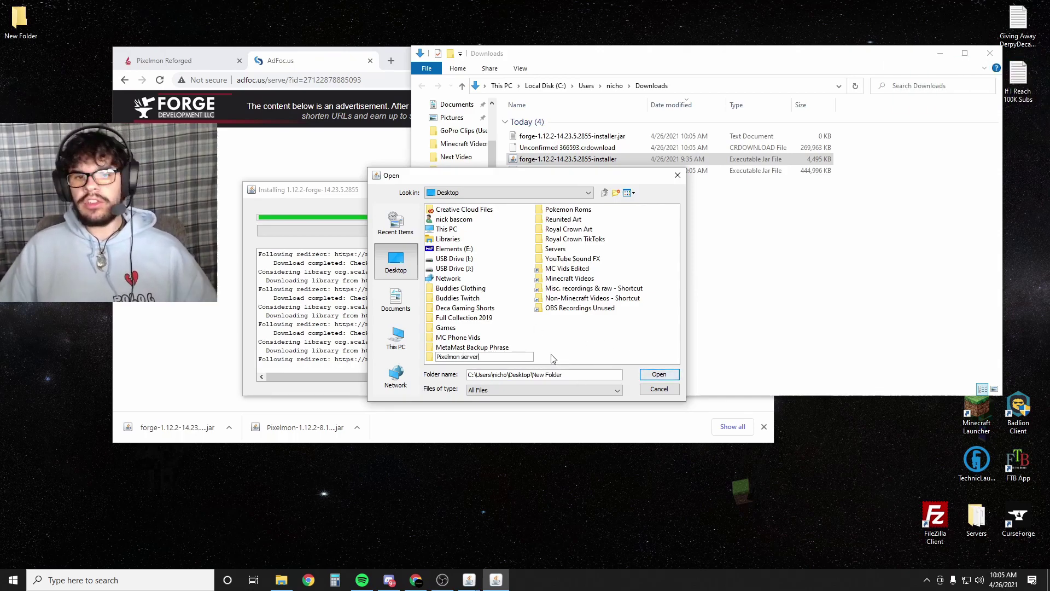
key("Return")
Step: Set the Pixelmon server folder as the target directory and start the Forge server installation
double_click(456, 358)
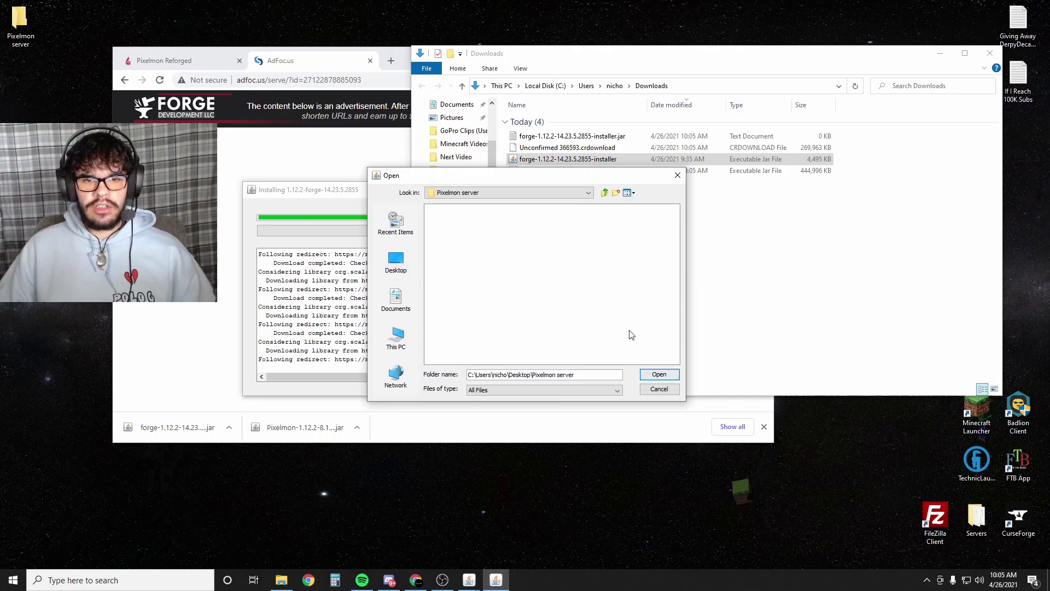
left_click(658, 375)
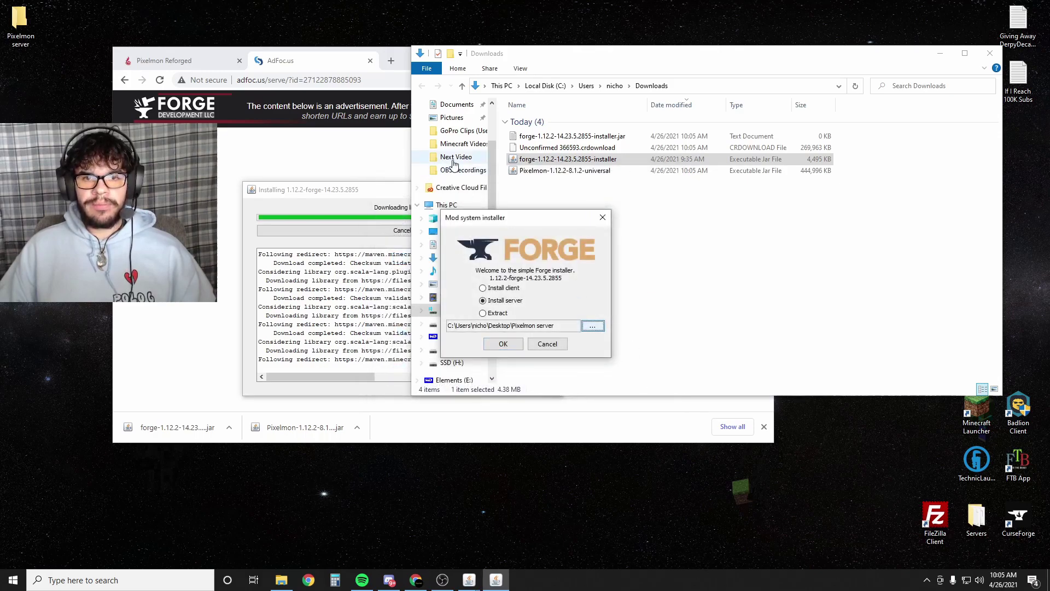
left_click(503, 343)
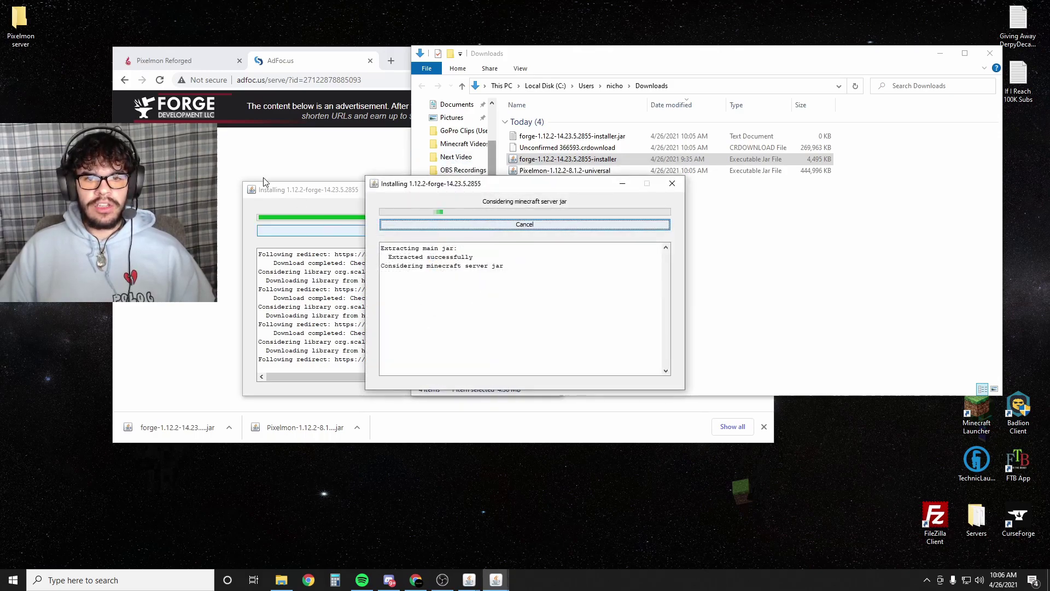
Step: Check the progress of both Forge installations and close the finished client installation
left_click(323, 188)
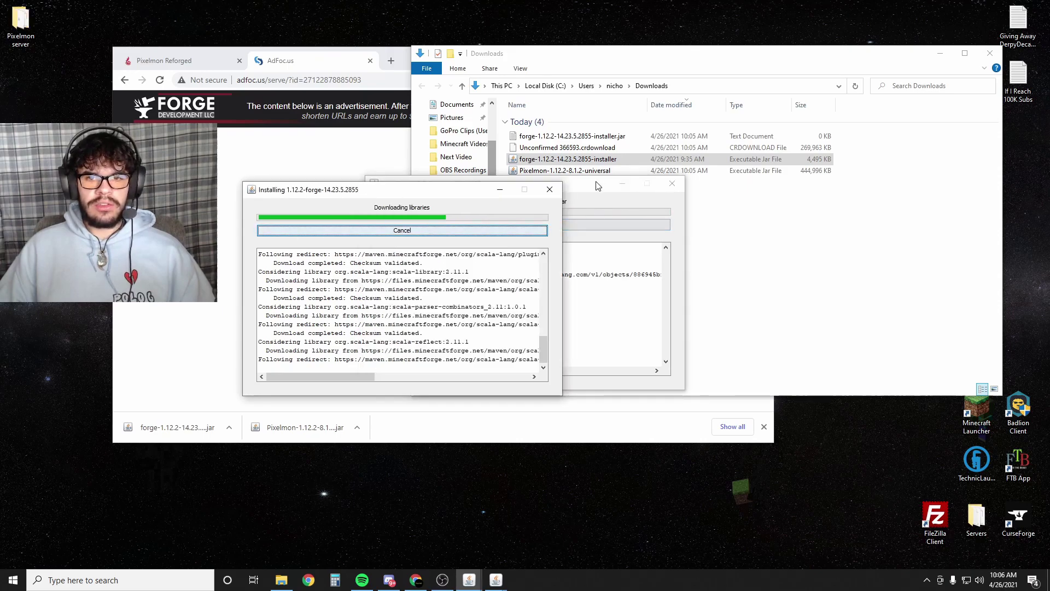
left_click(576, 184)
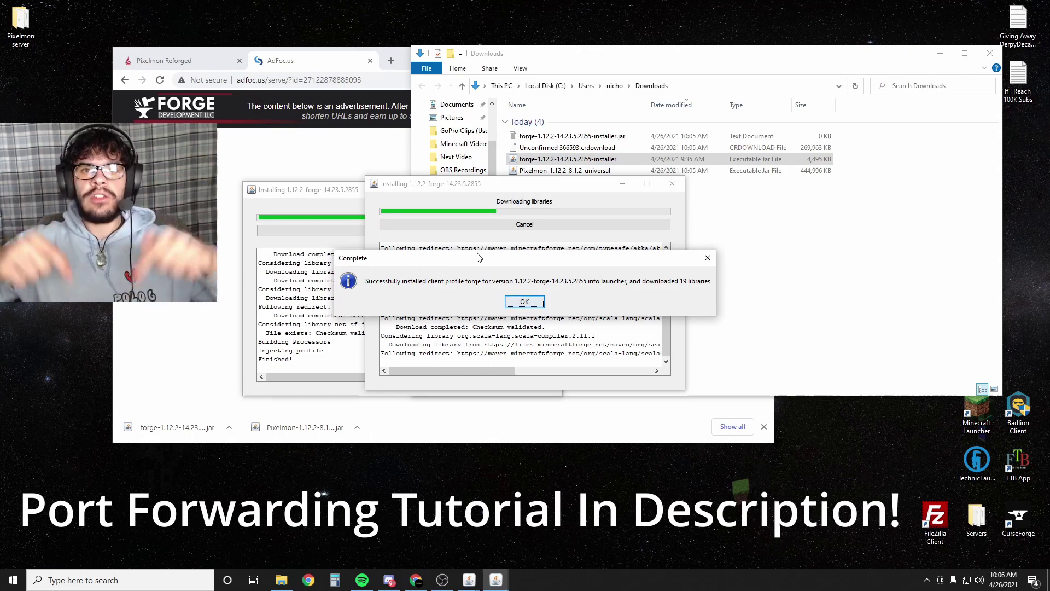
left_click(528, 301)
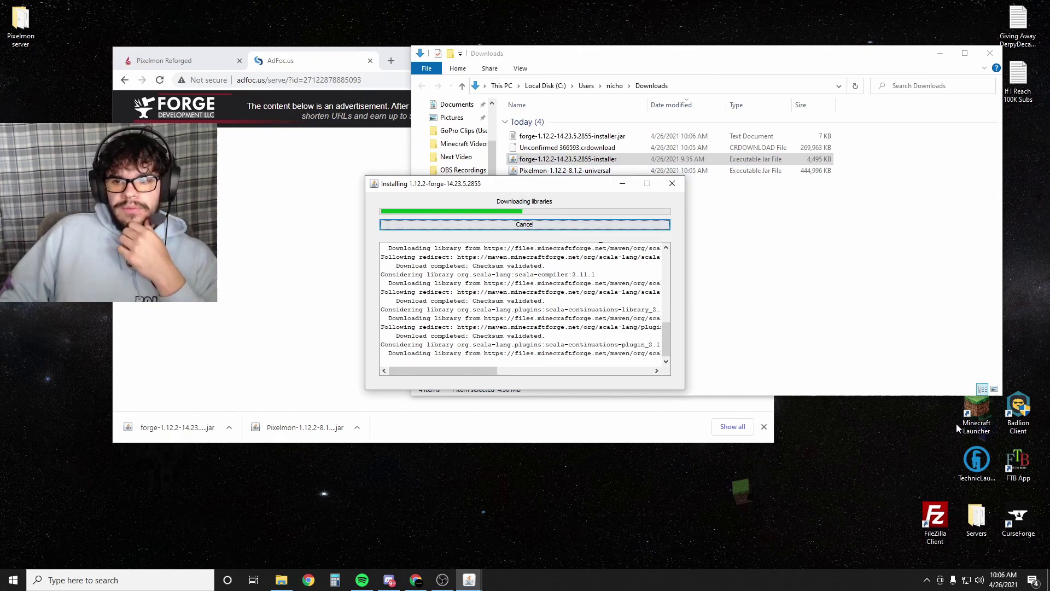
Step: Open the Minecraft Launcher and launch the 1.12.2-forge-14.23.5.2855 installation, accepting the modded-game risks without further warnings for it
double_click(969, 418)
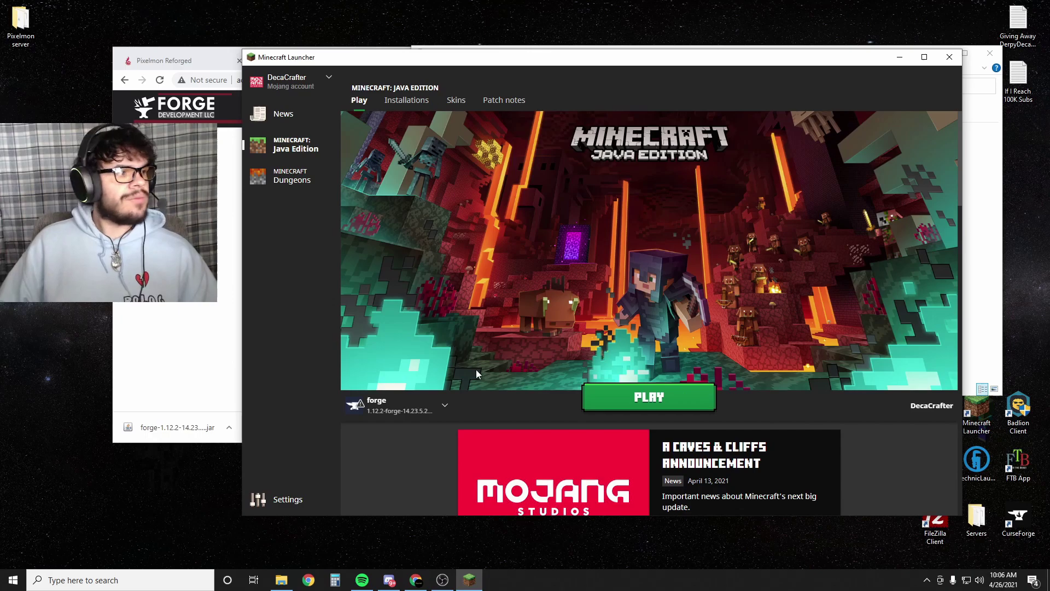
left_click(445, 405)
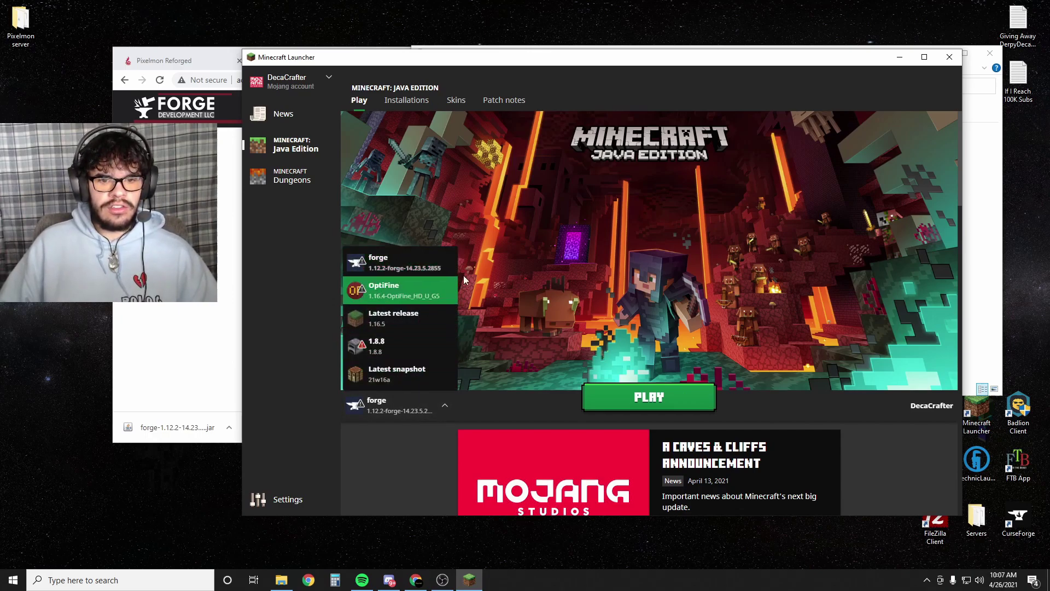
left_click(407, 102)
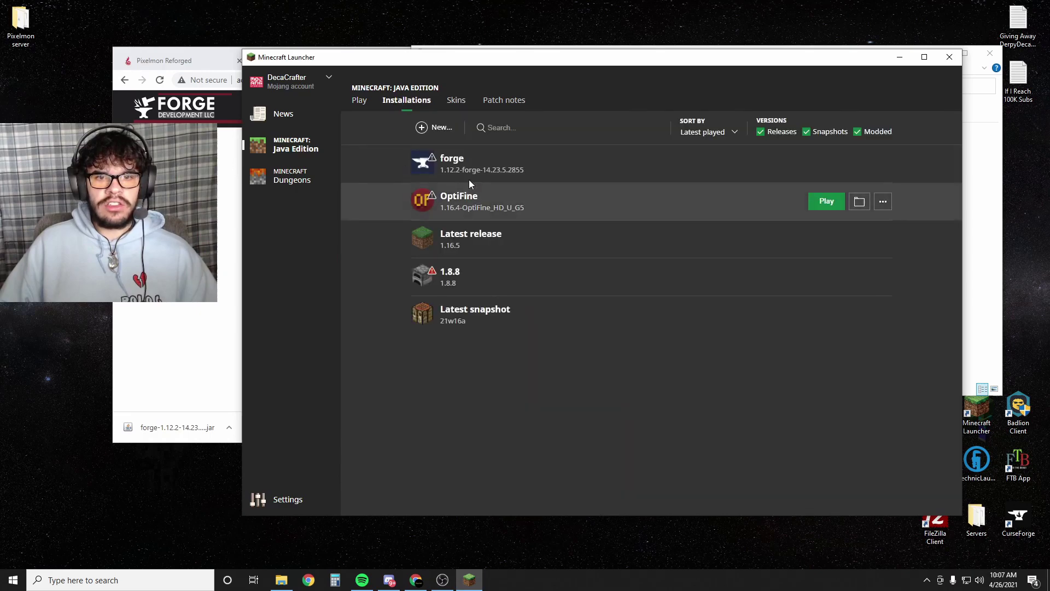
left_click(829, 164)
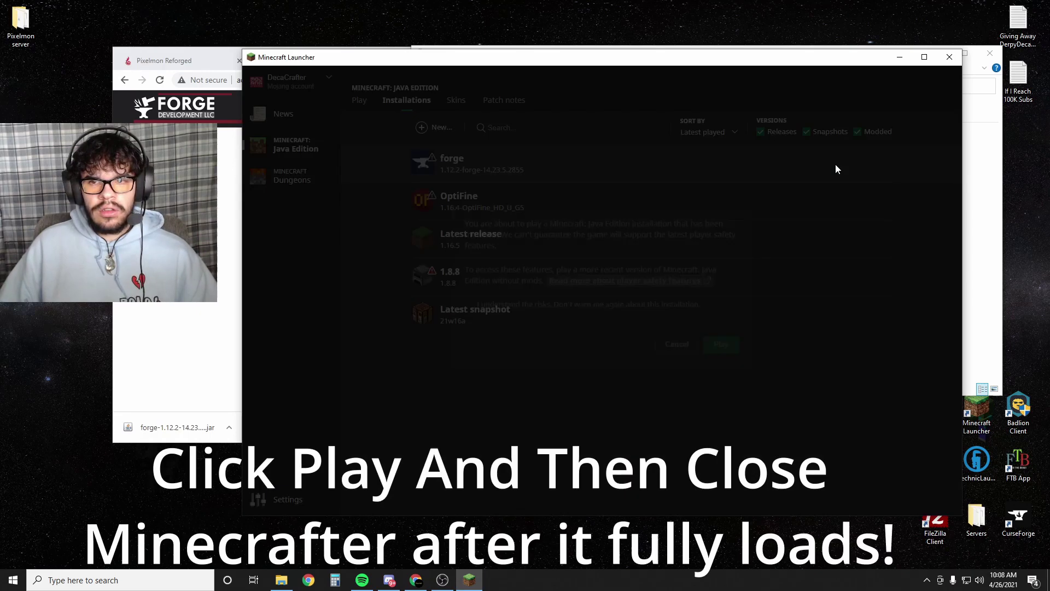
key("Tab")
key("space")
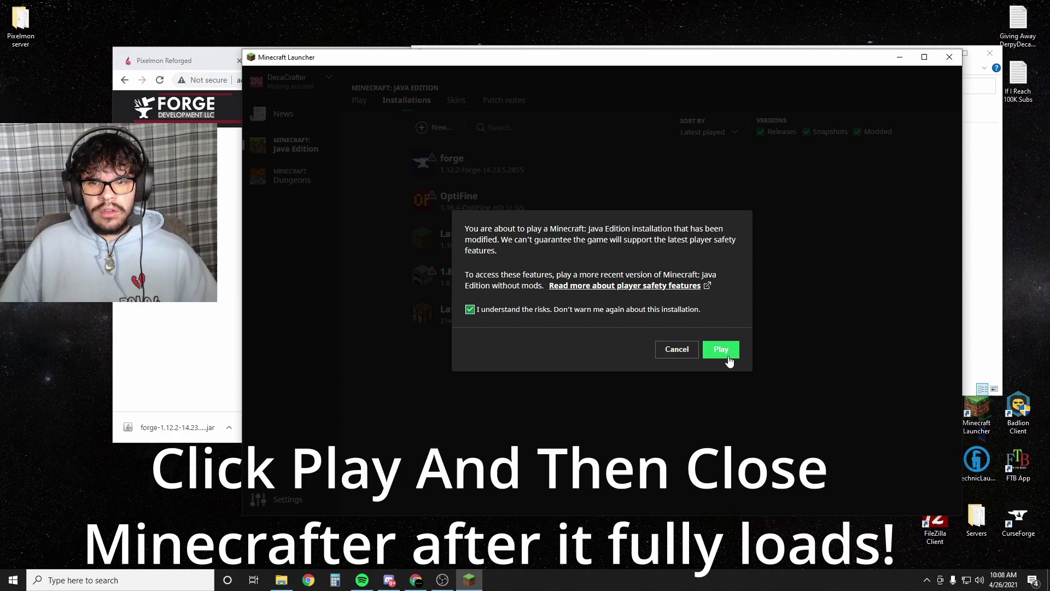
left_click(721, 350)
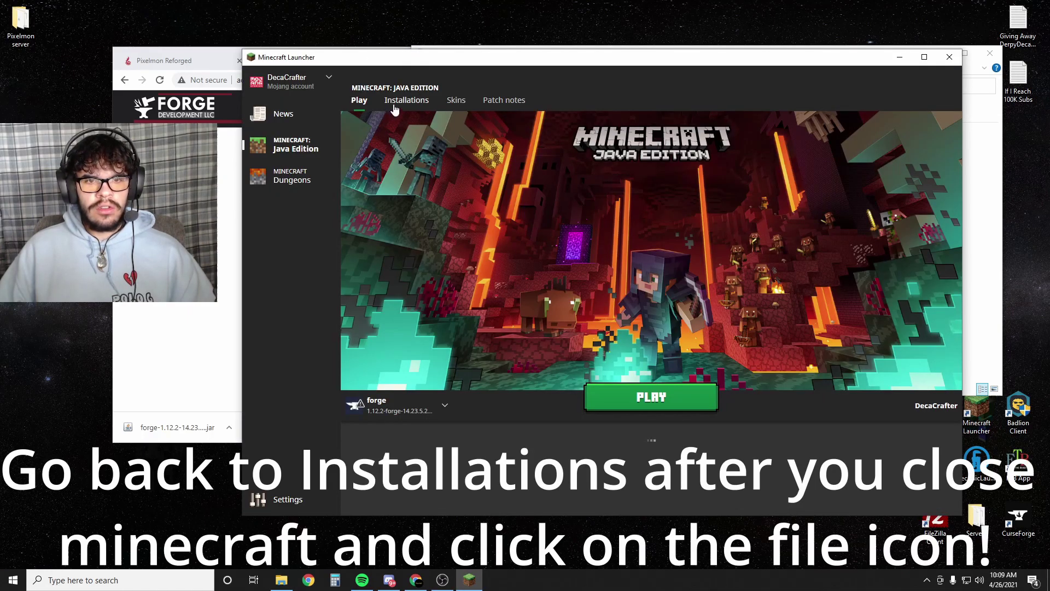
Step: Open the forge installation's .minecraft game folder from the launcher and go into its mods folder
left_click(394, 106)
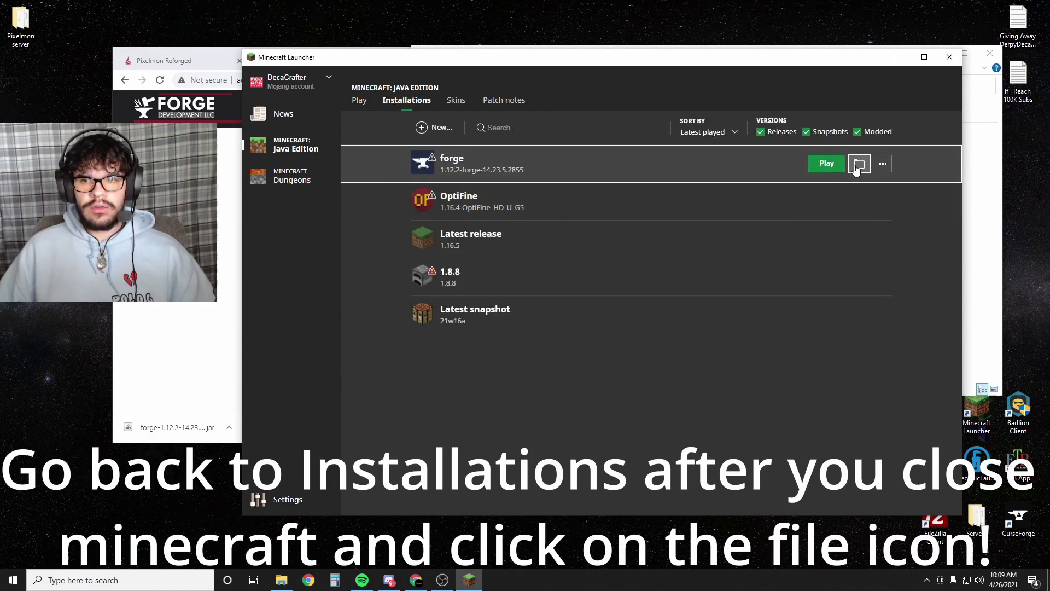
left_click(858, 165)
left_click(554, 217)
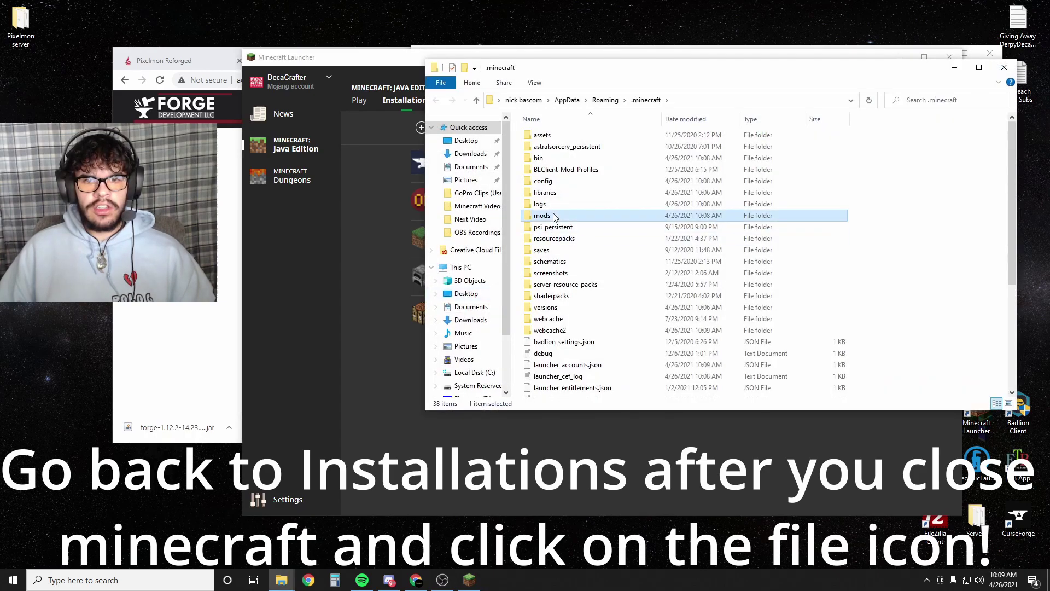
double_click(554, 216)
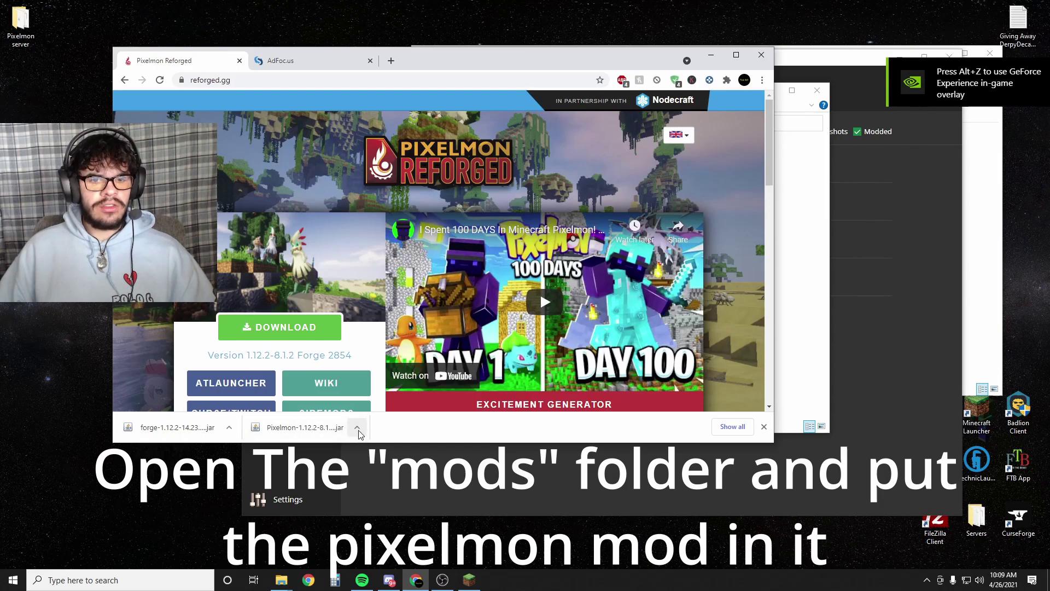
Step: Copy the Pixelmon-1.12.2-8.1.2-universal file from the Downloads folder into the .minecraft mods folder, and close the mods folder
left_click(358, 428)
left_click(377, 482)
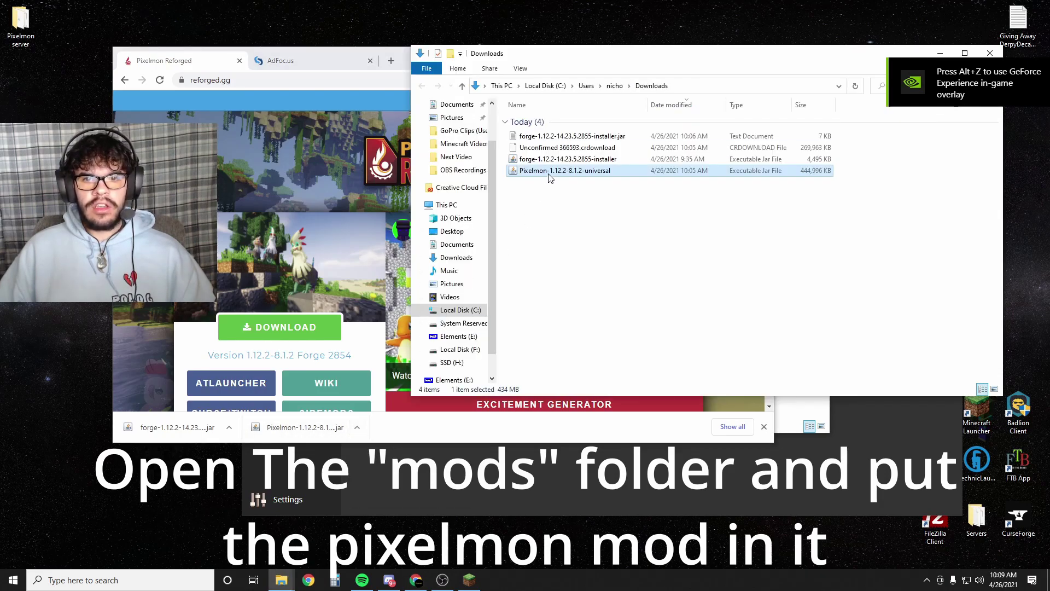
left_click_drag(635, 55, 319, 42)
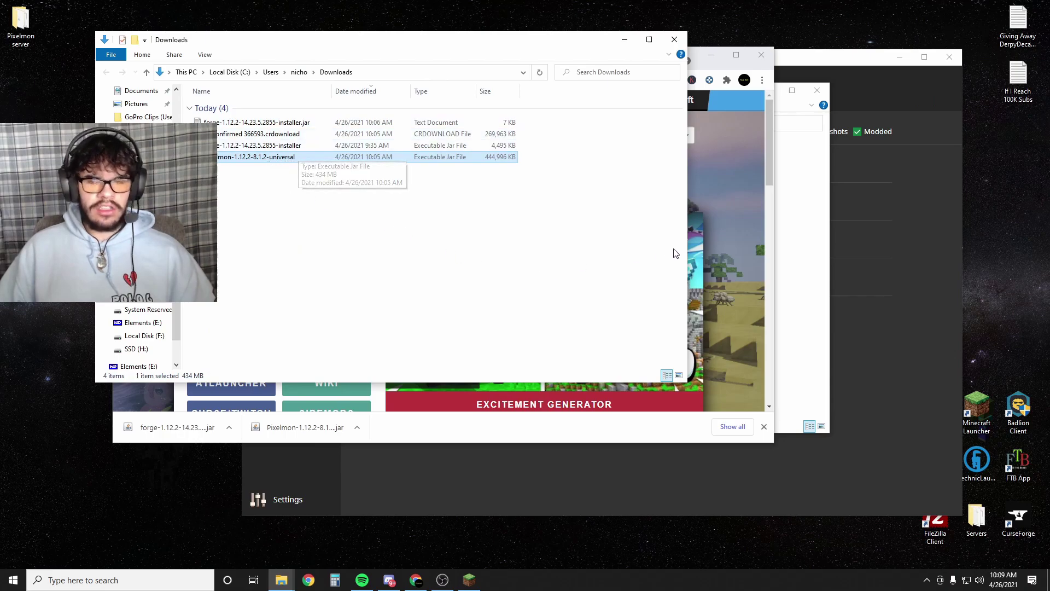
right_click(359, 163)
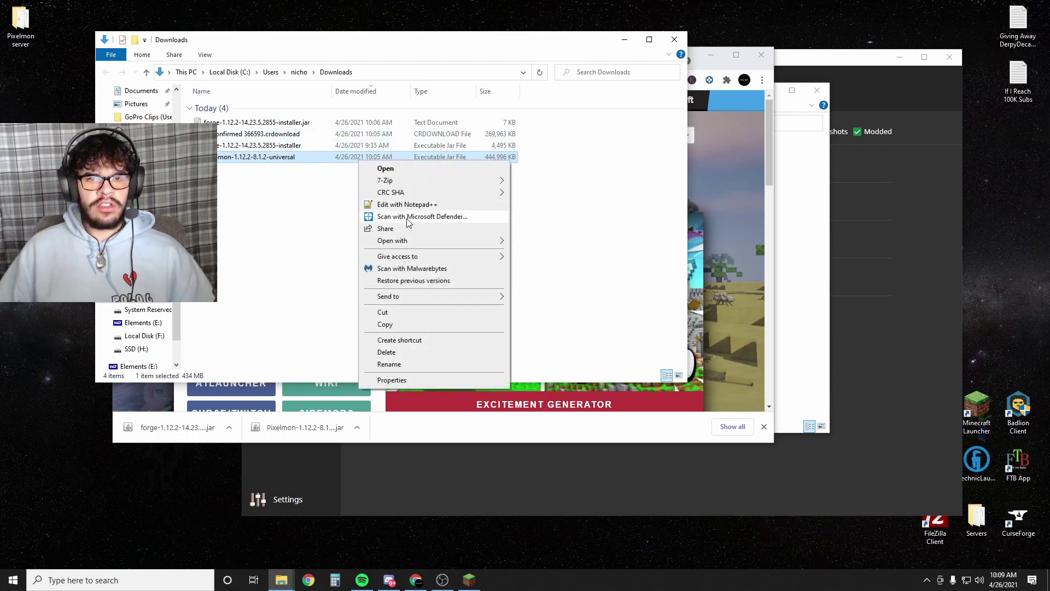
left_click(532, 323)
left_click(792, 253)
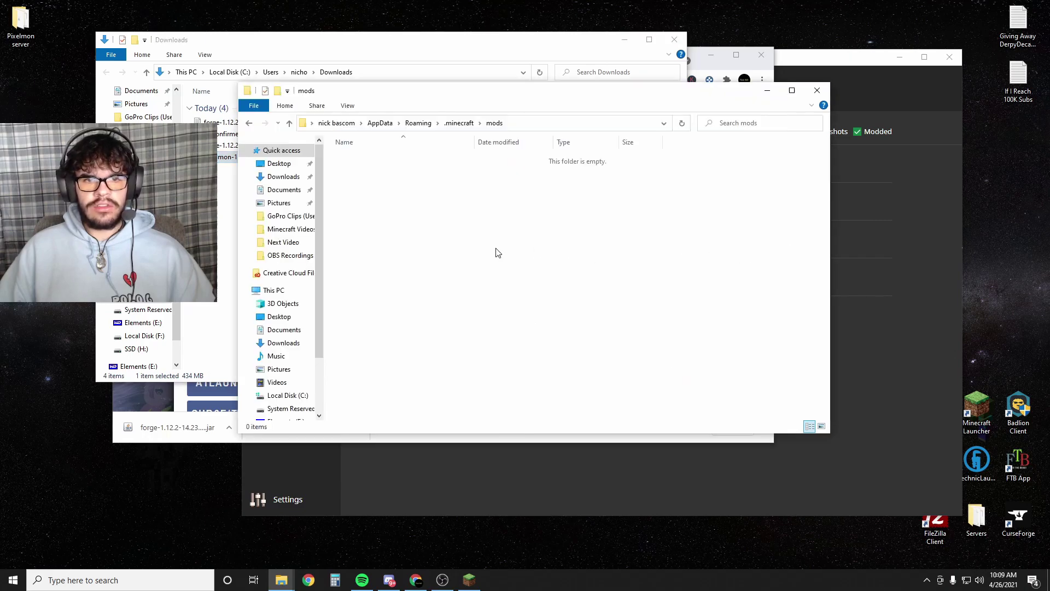
key("ctrl+v")
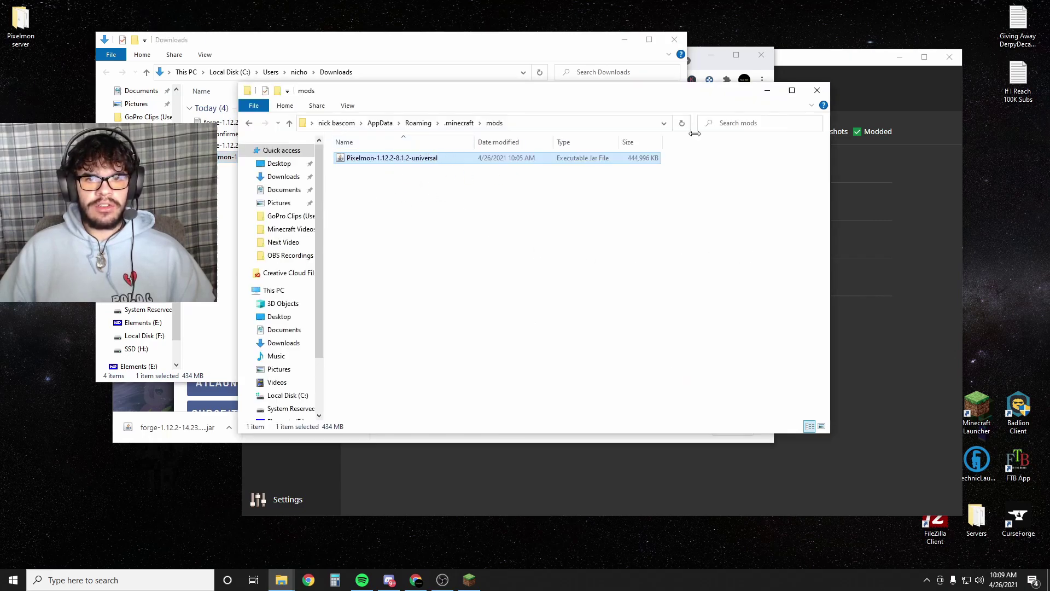
left_click(821, 91)
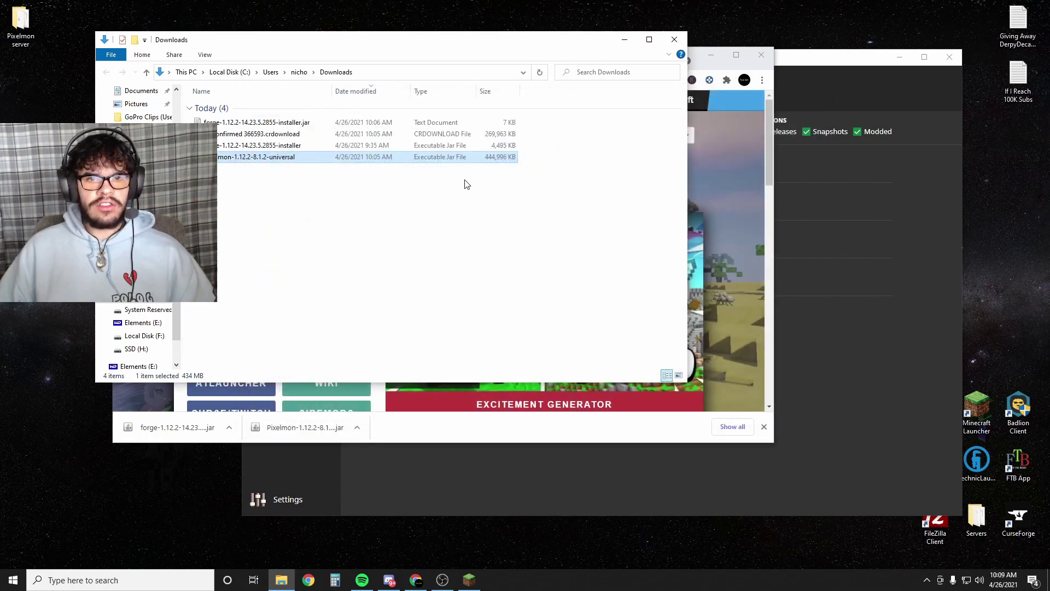
Step: Check in the Minecraft Launcher that the forge installation is selected for play, and close the Downloads folder
left_click(849, 52)
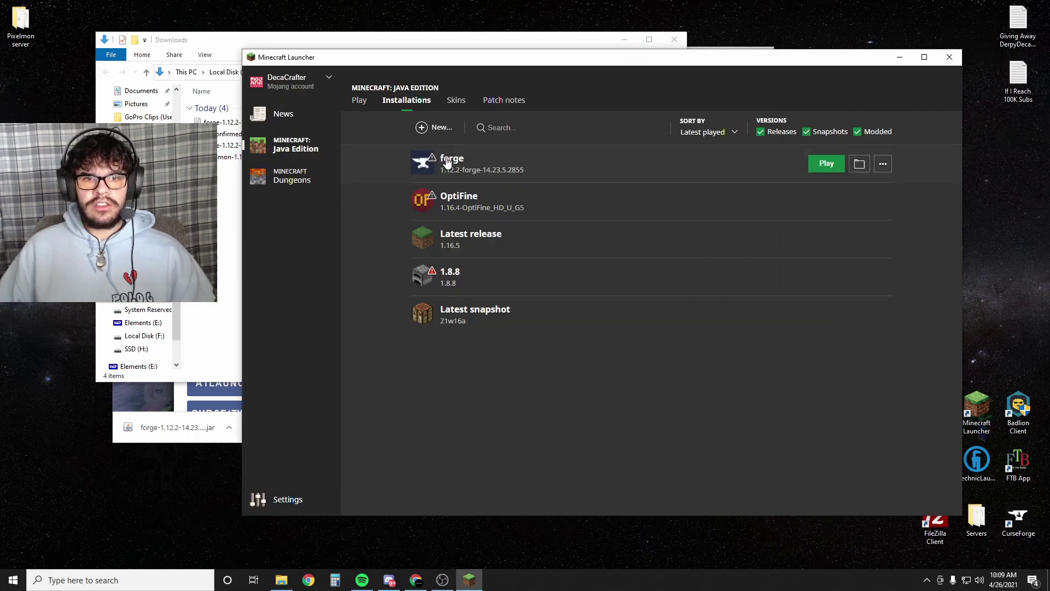
left_click(358, 101)
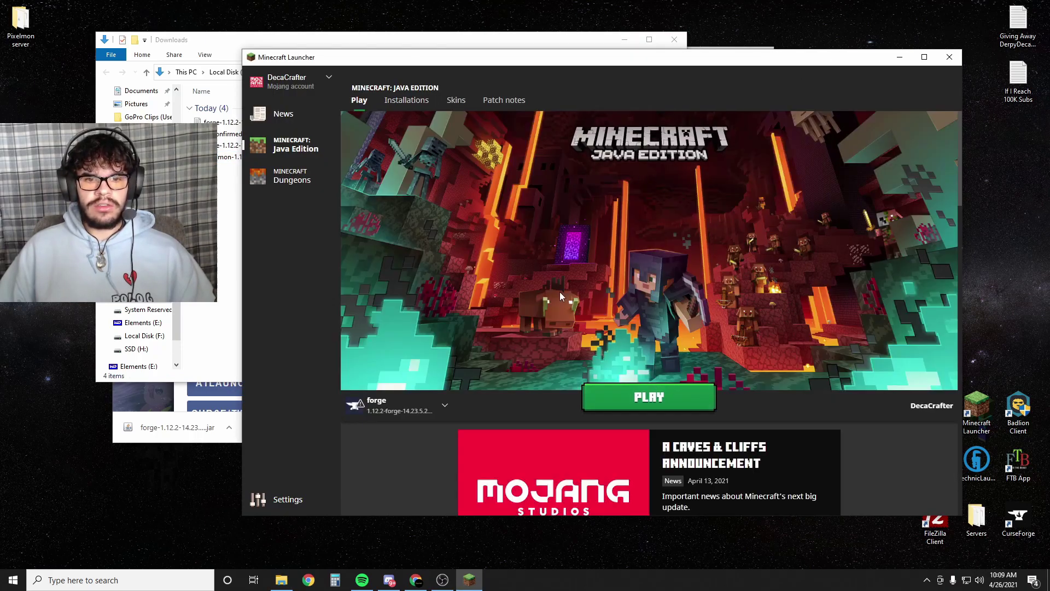
left_click(274, 42)
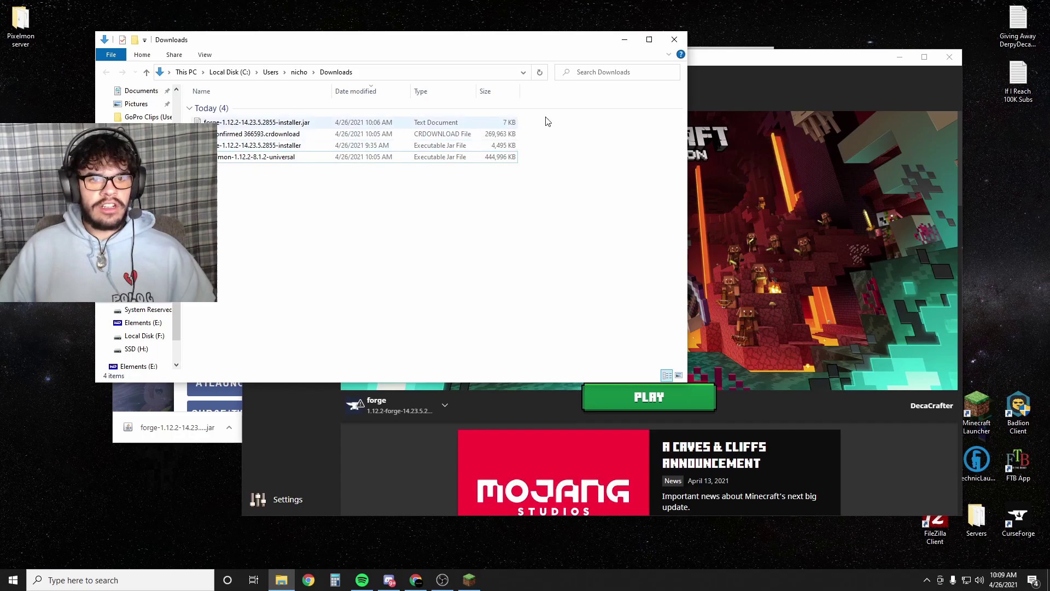
left_click(236, 159)
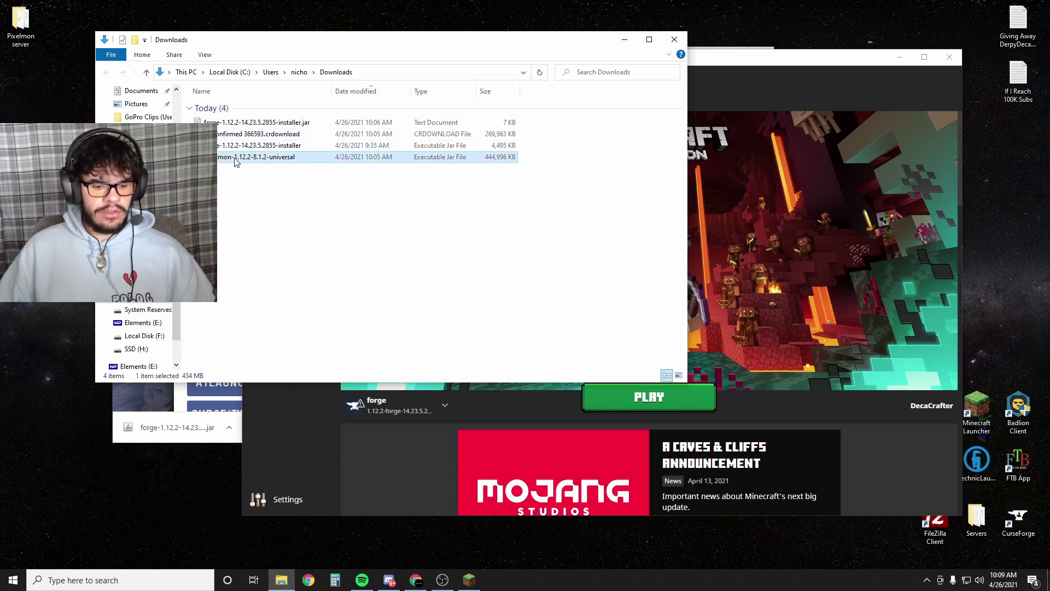
left_click(674, 39)
Step: Open the Pixelmon server folder from the Desktop and rename the forge-1.12.2-14.23.5.2855 jar file to "server"
double_click(20, 22)
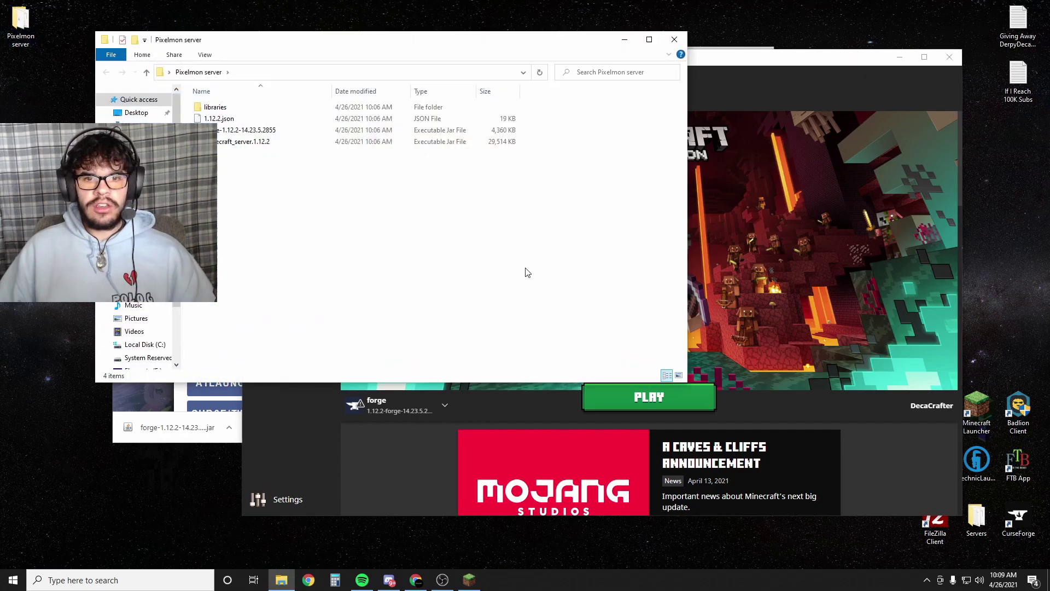
left_click_drag(270, 36, 465, 69)
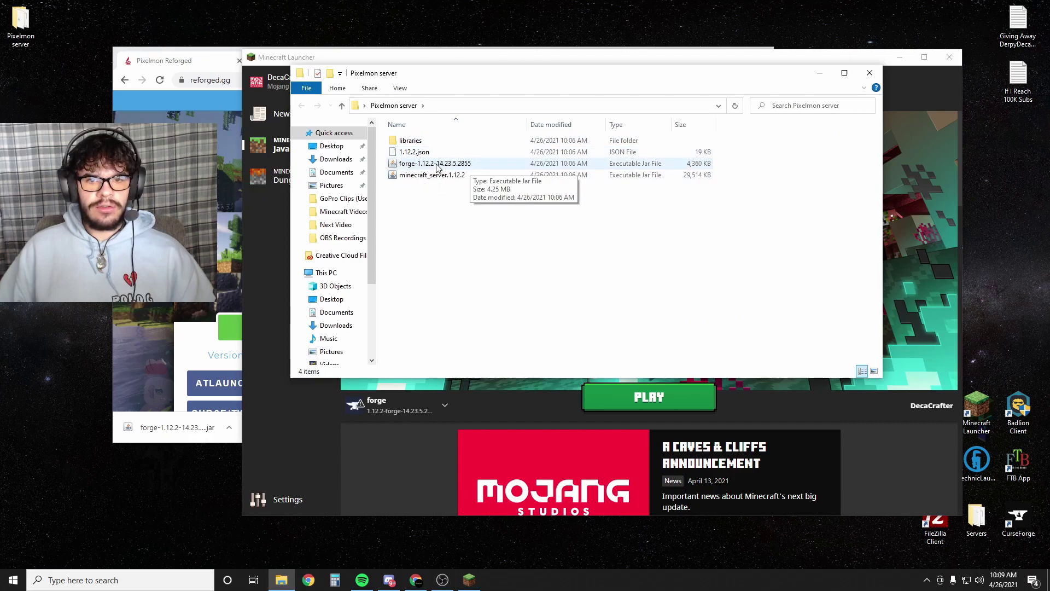
left_click(461, 165)
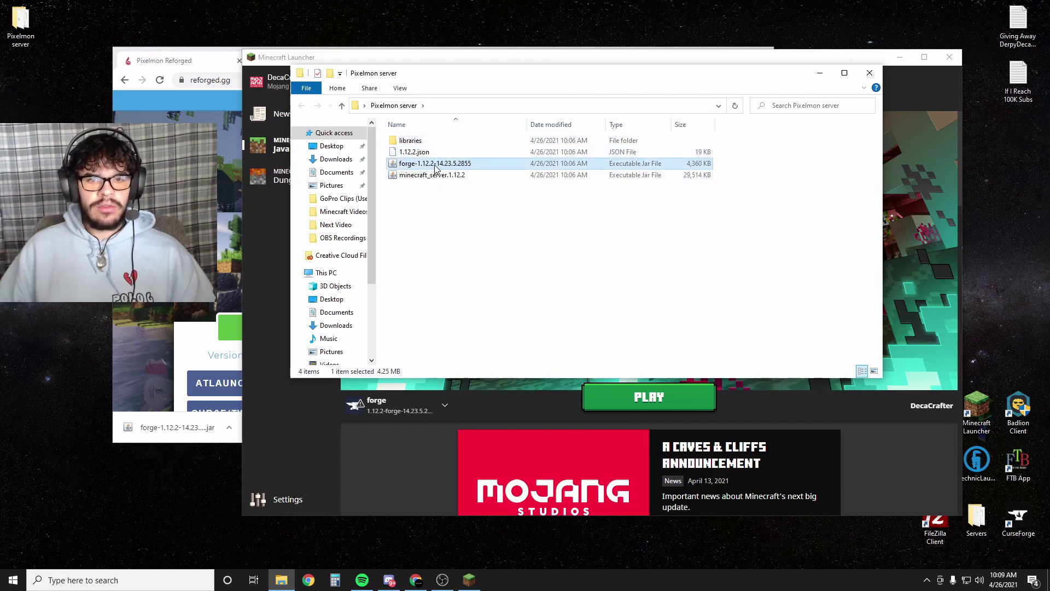
left_click(436, 165)
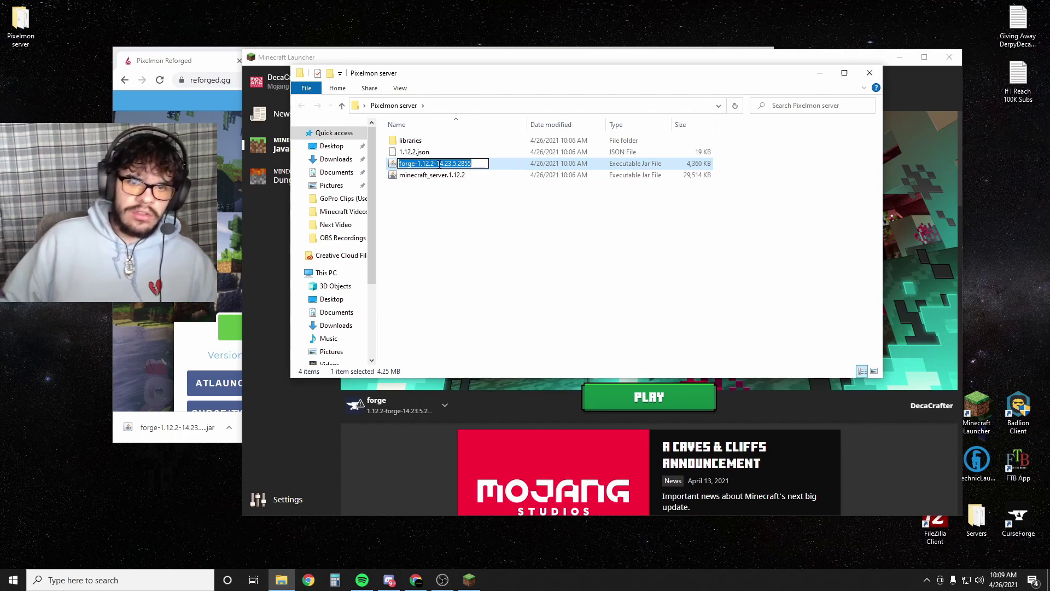
left_click(417, 229)
left_click(430, 164)
right_click(429, 164)
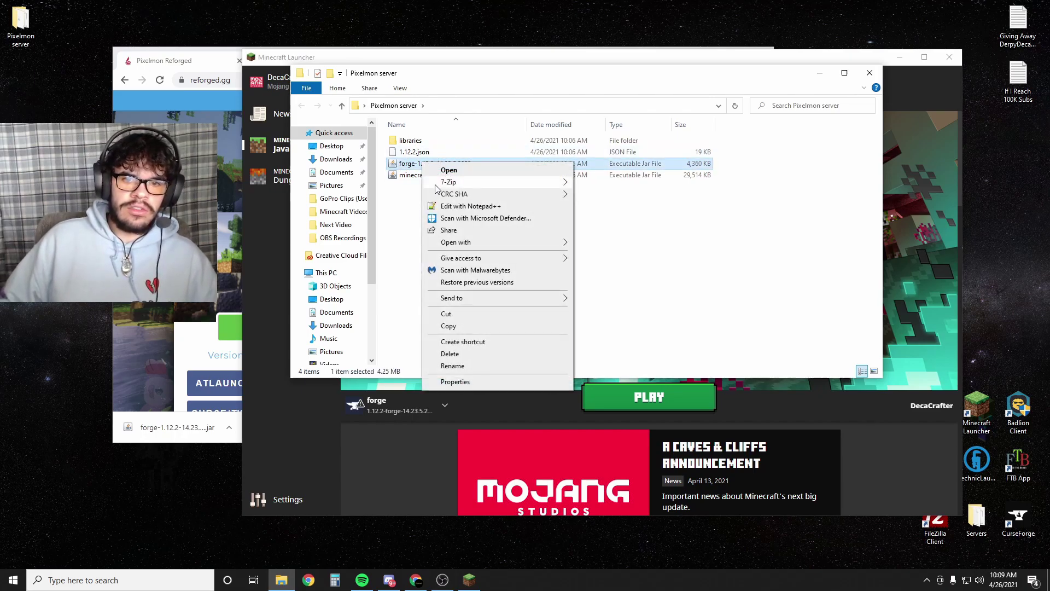
left_click(452, 366)
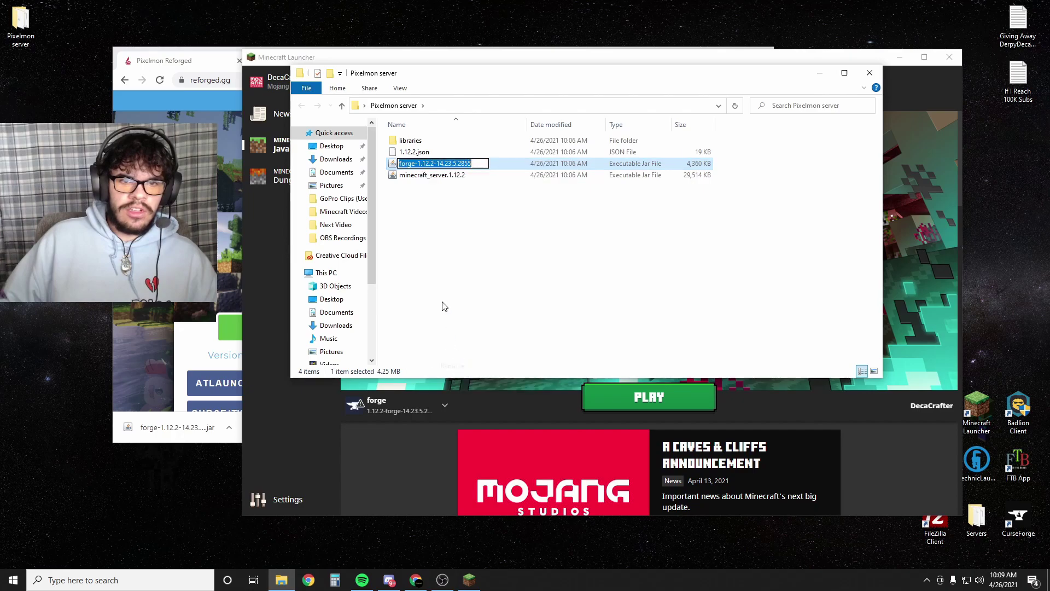
type("server")
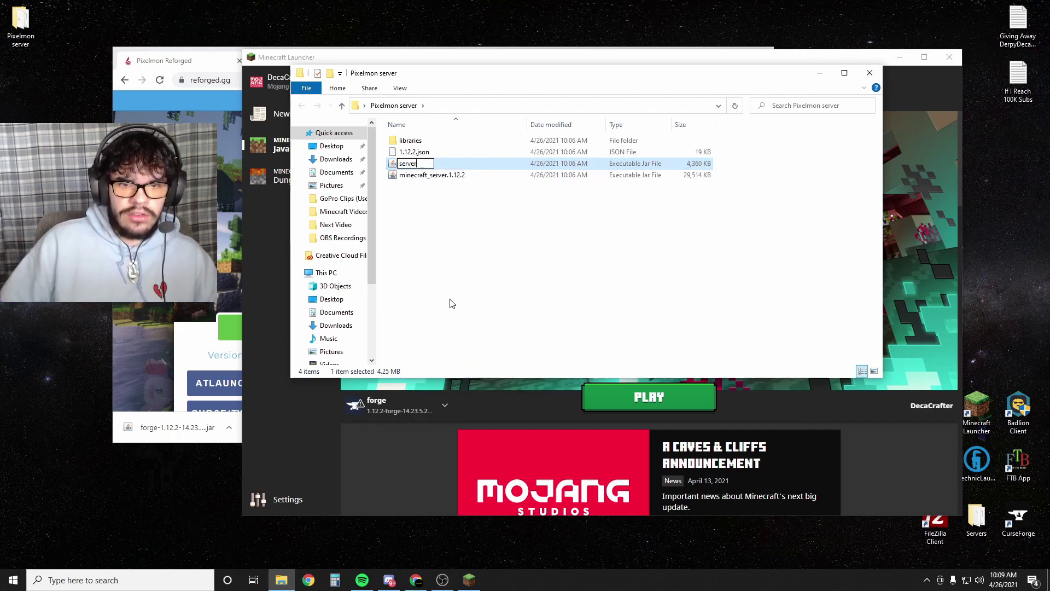
left_click(476, 283)
Step: Create a text document named "run" in the Pixelmon server folder and open it for editing
right_click(432, 215)
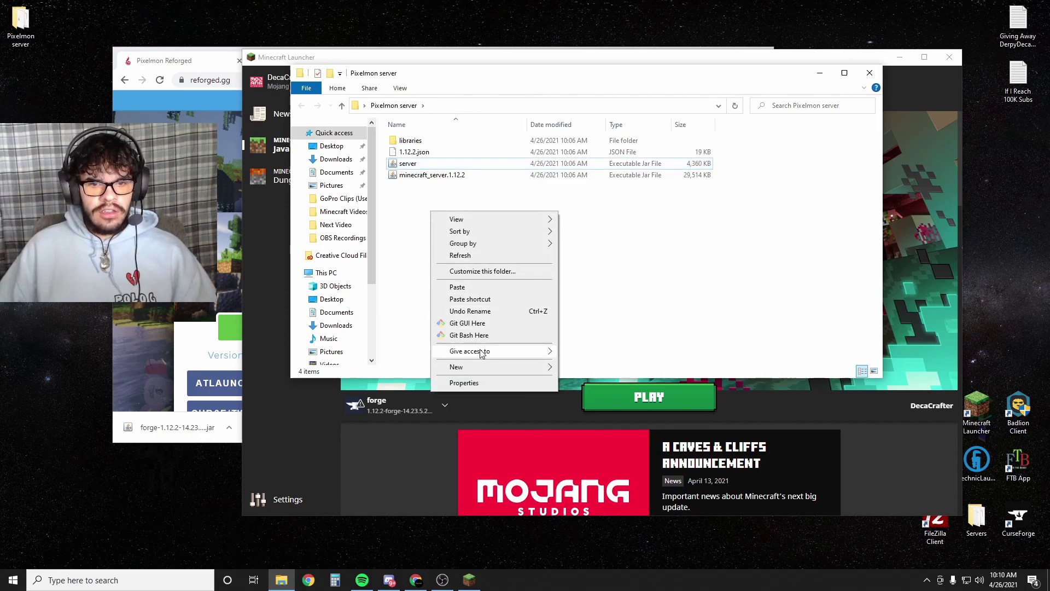
mouse_move(536, 372)
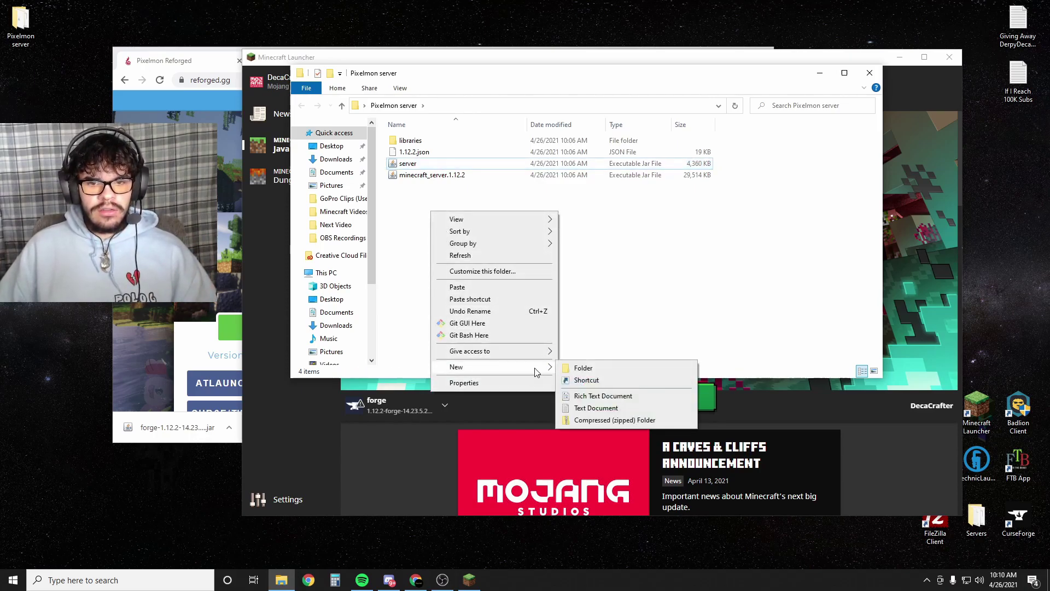
left_click(583, 412)
type("run")
key("Return")
double_click(404, 175)
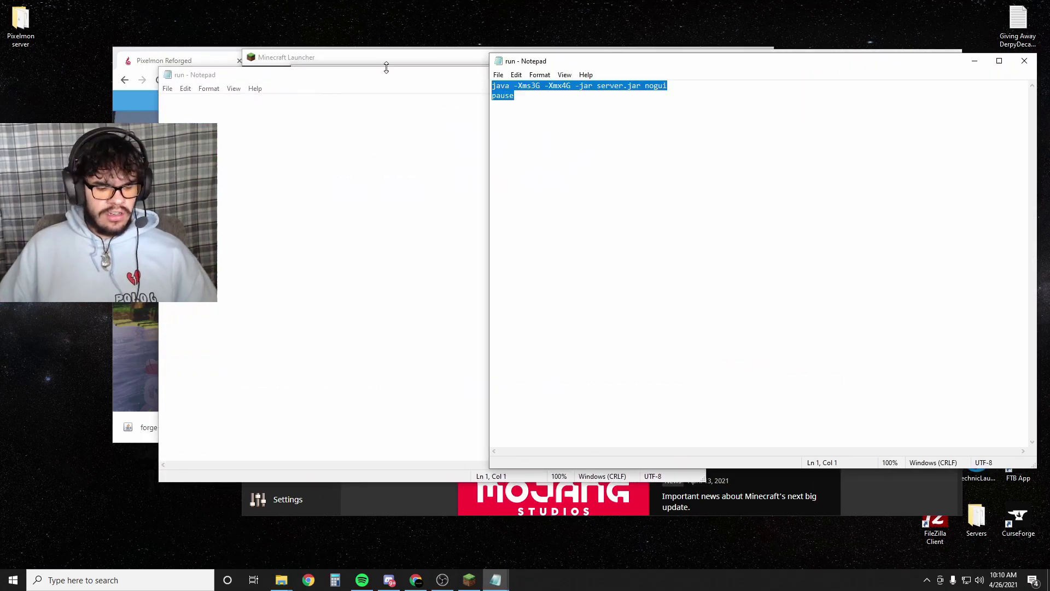
Step: Paste the lines "java -Xms3G -Xmx4G -jar server.jar nogui" and "pause" into the empty run file, and close the source document
left_click(241, 124)
key("ctrl+v")
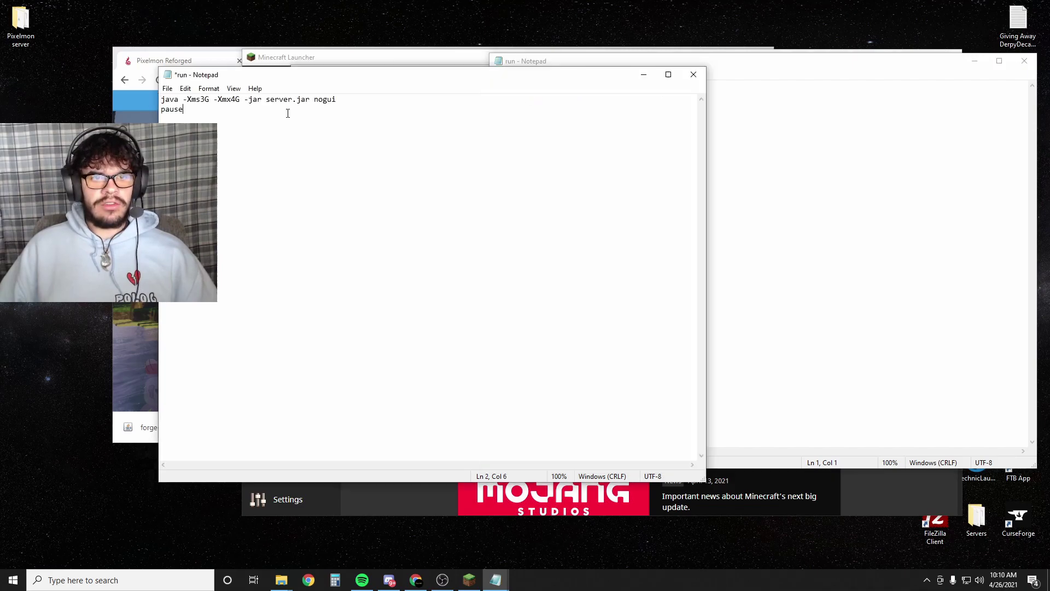
left_click(1024, 60)
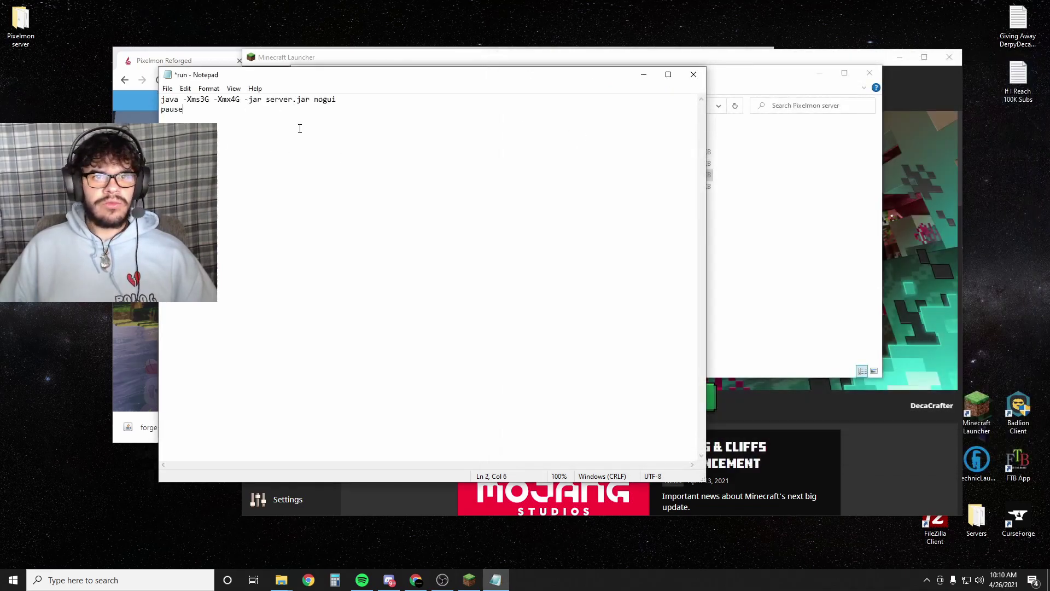
left_click_drag(273, 77, 477, 97)
key("ctrl+a")
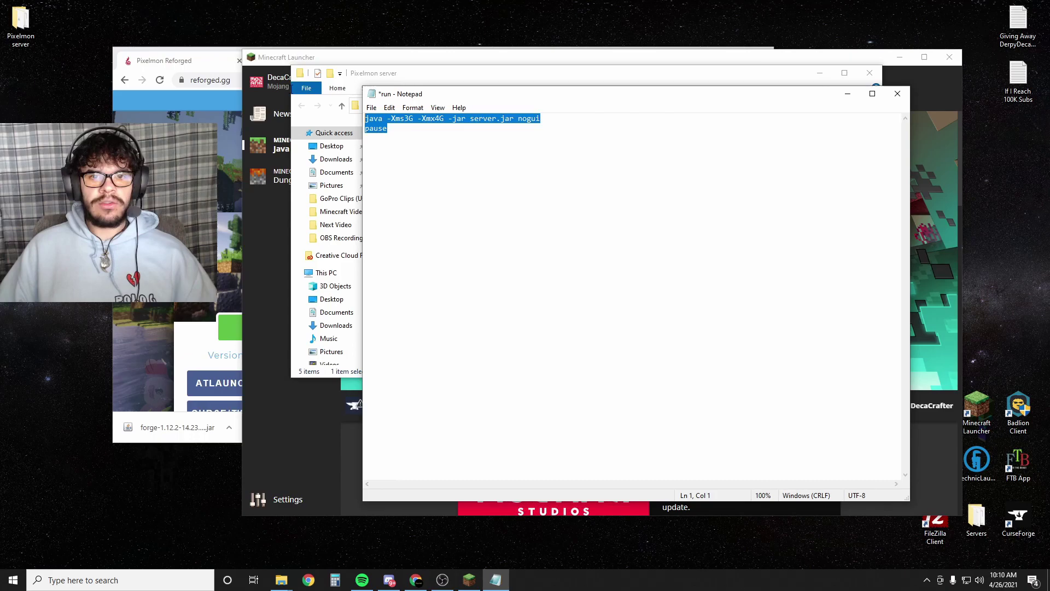
left_click(416, 144)
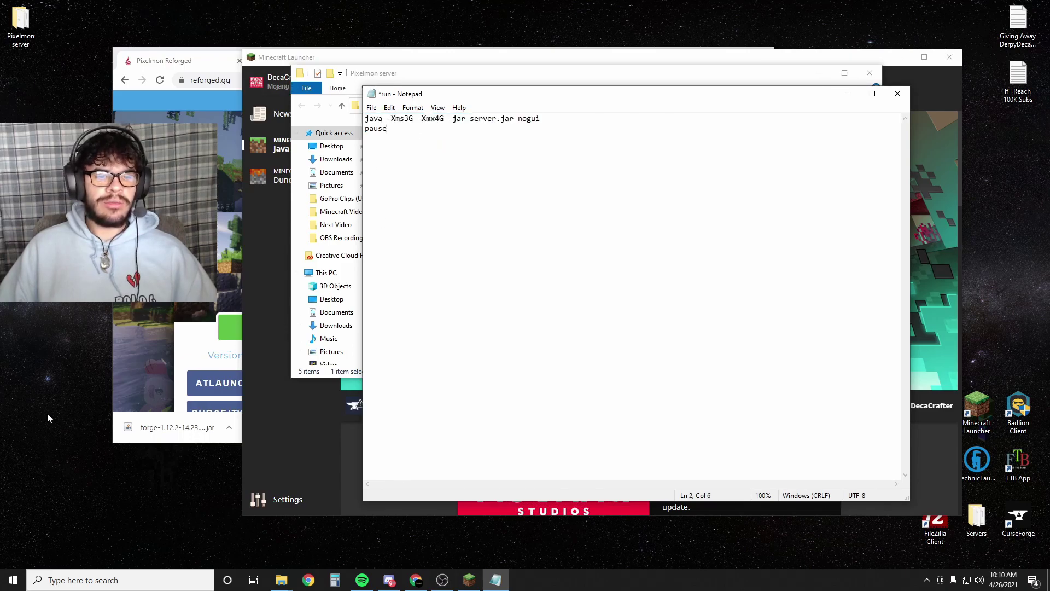
Step: Look up the installed RAM in the Windows system specifications and close the settings window
left_click(11, 583)
right_click(12, 583)
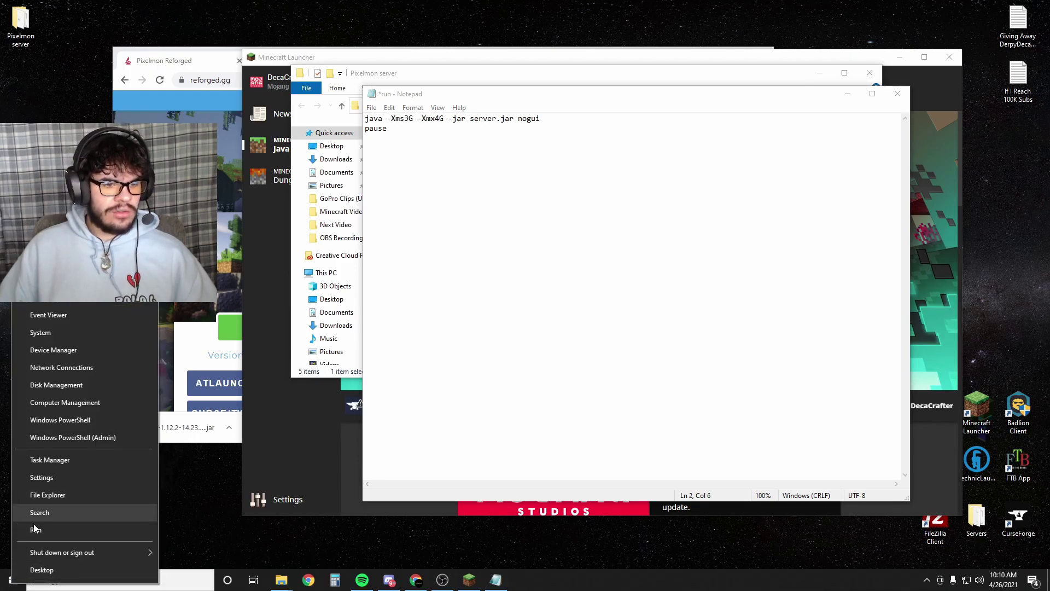
left_click(36, 335)
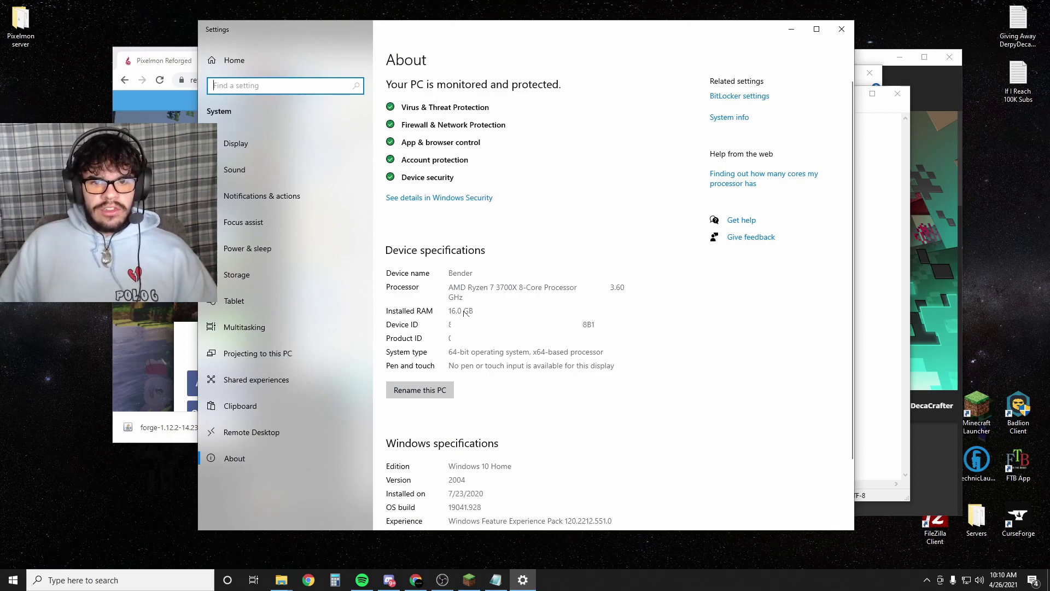
left_click(408, 308)
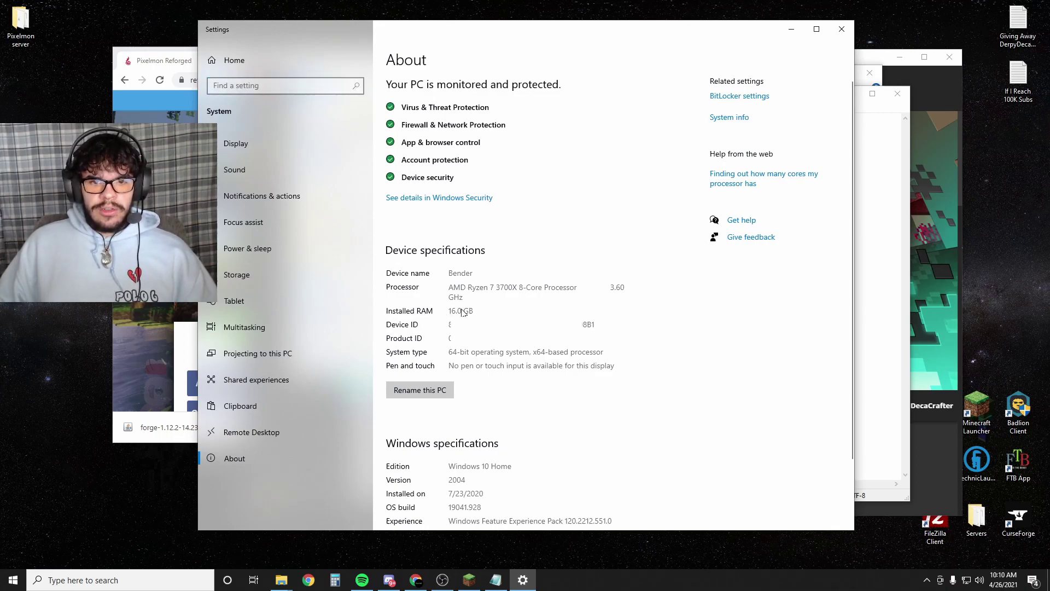
key("alt+F4")
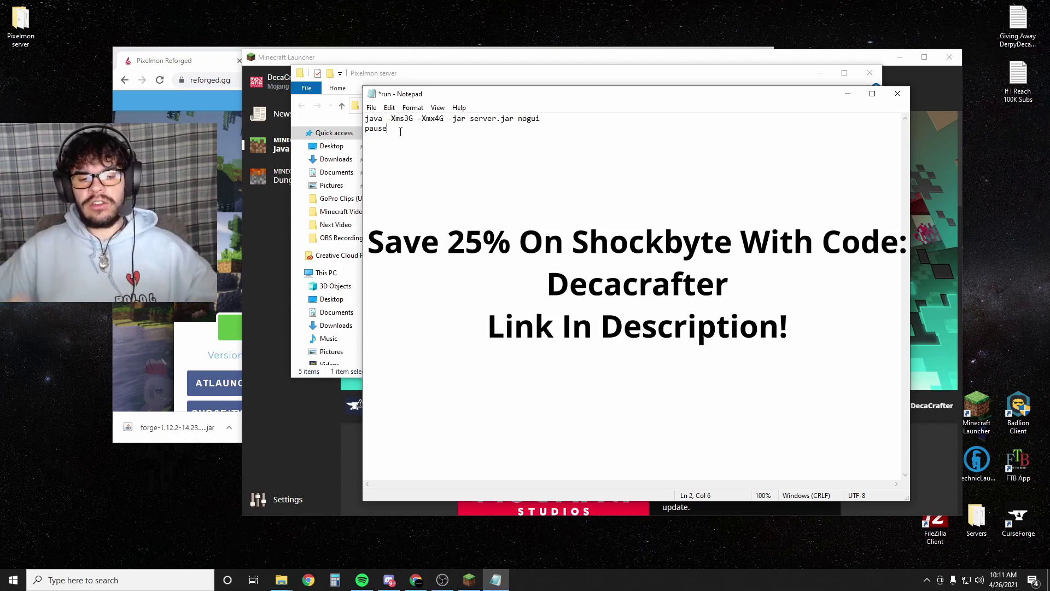
left_click_drag(401, 131, 377, 111)
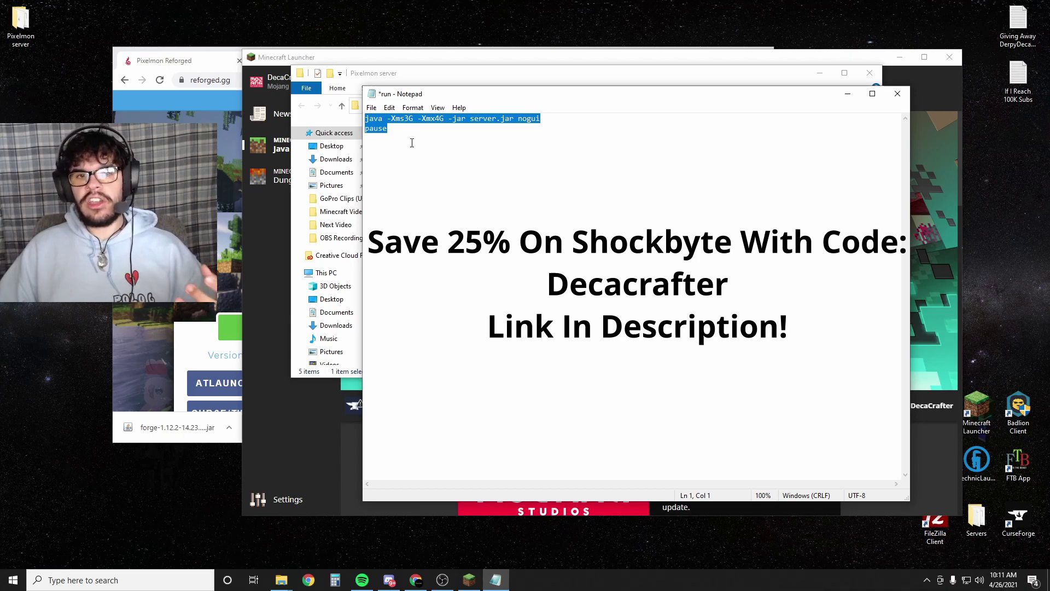
left_click(412, 143)
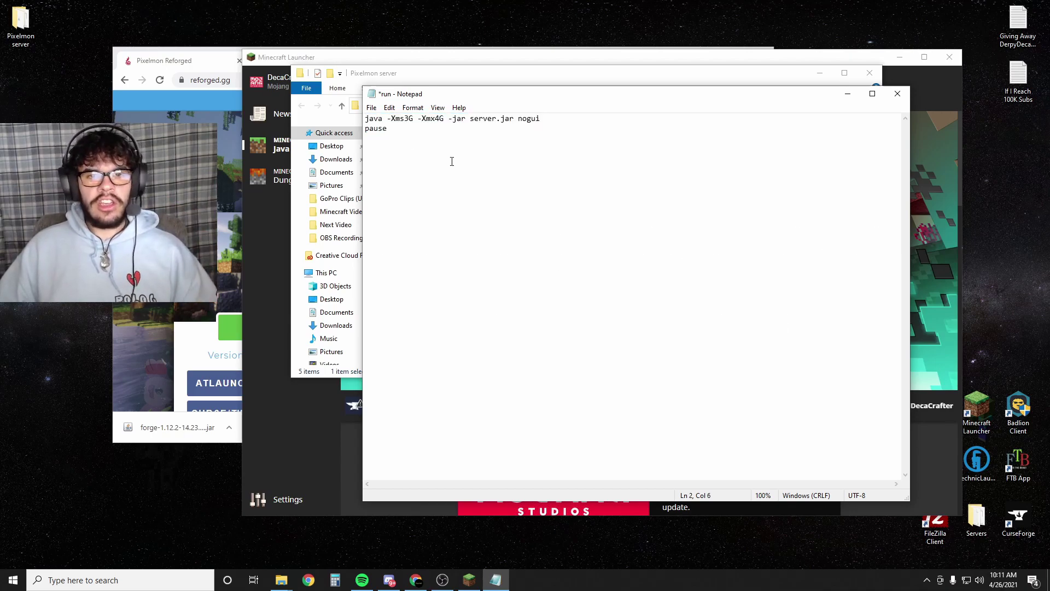
key("ctrl+a")
left_click(406, 138)
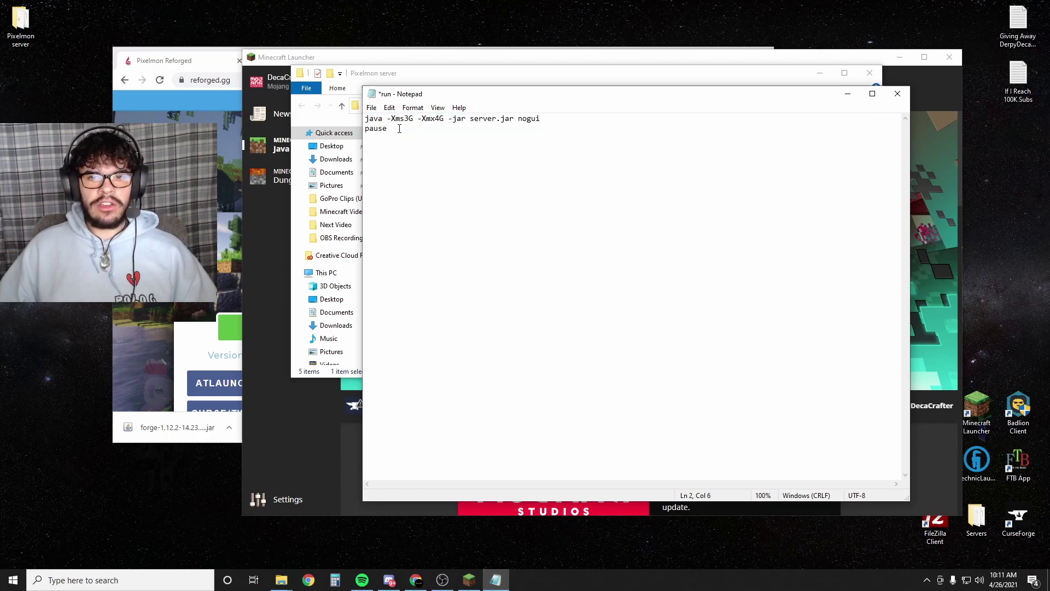
key("ctrl+a")
Step: Change the memory arguments in the run file's java line to -Xms2G and -Xmx3G, and save the file
left_click(406, 120)
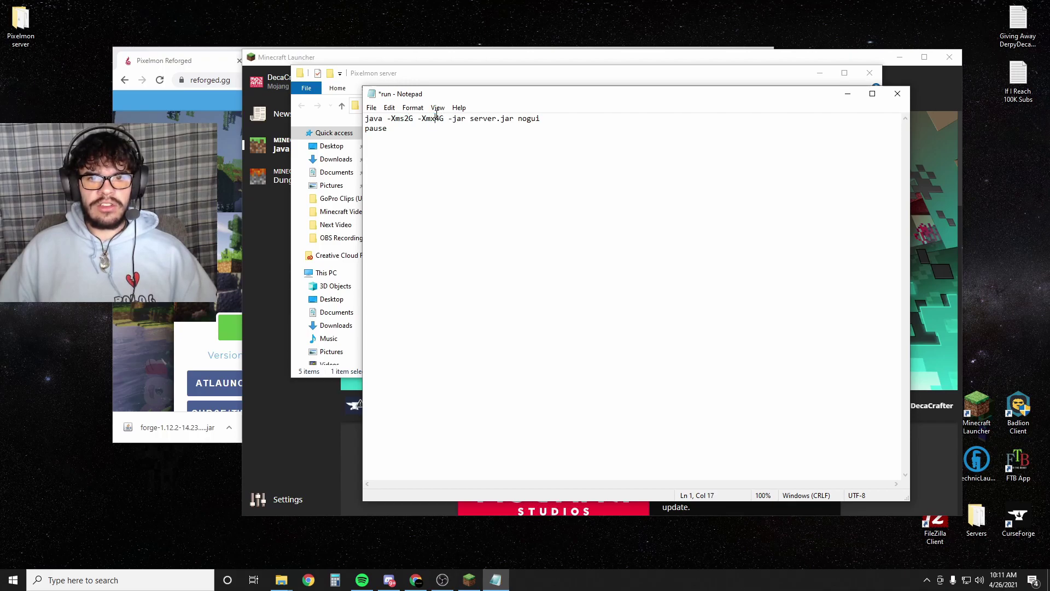
key("ctrl+s")
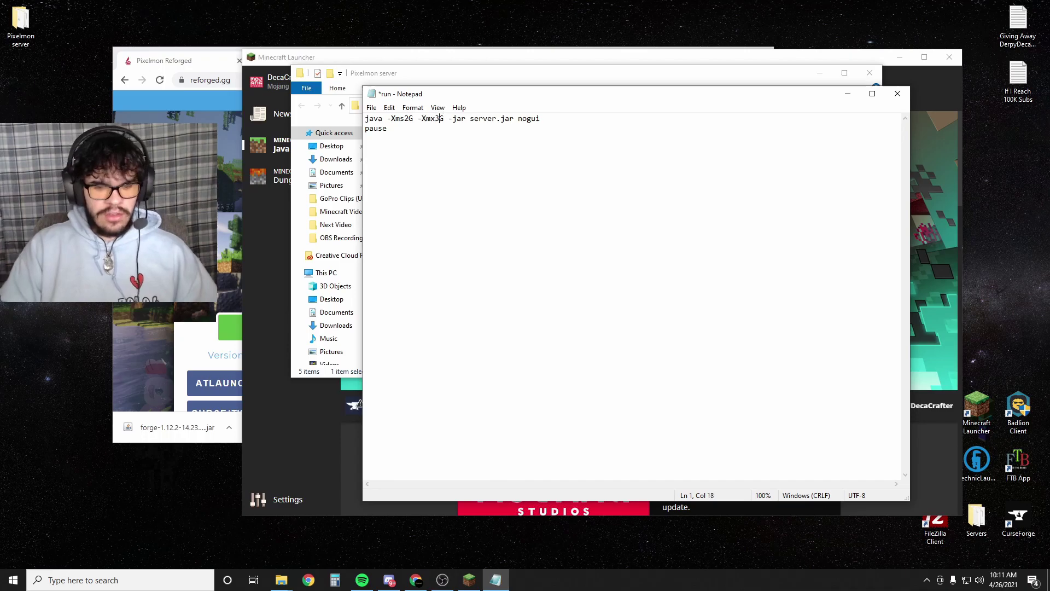
Step: Save the run document as run.bat in the Pixelmon server folder, and delete the original run text document
left_click(372, 107)
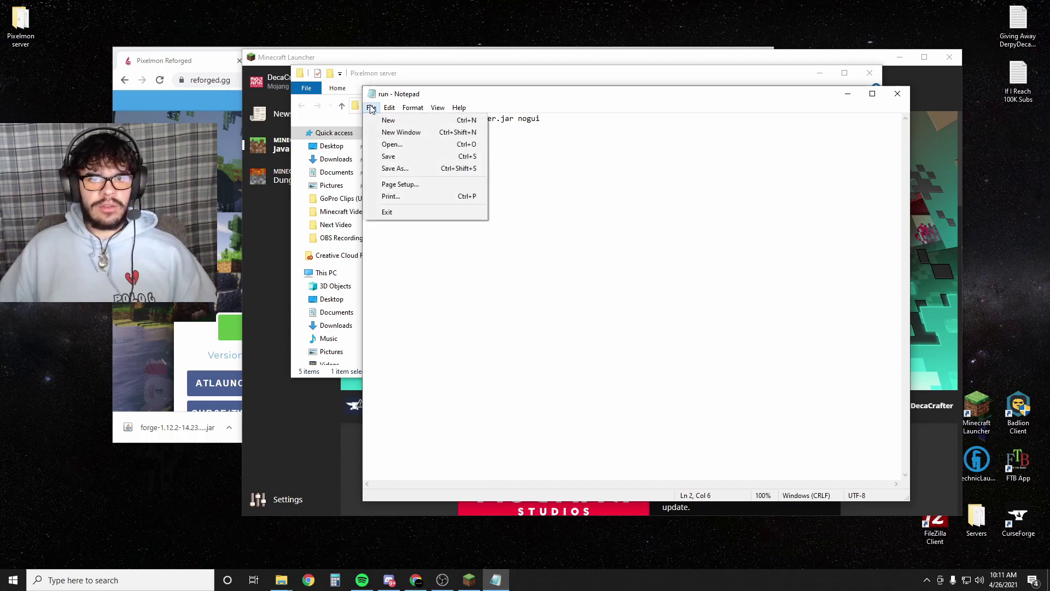
left_click(405, 169)
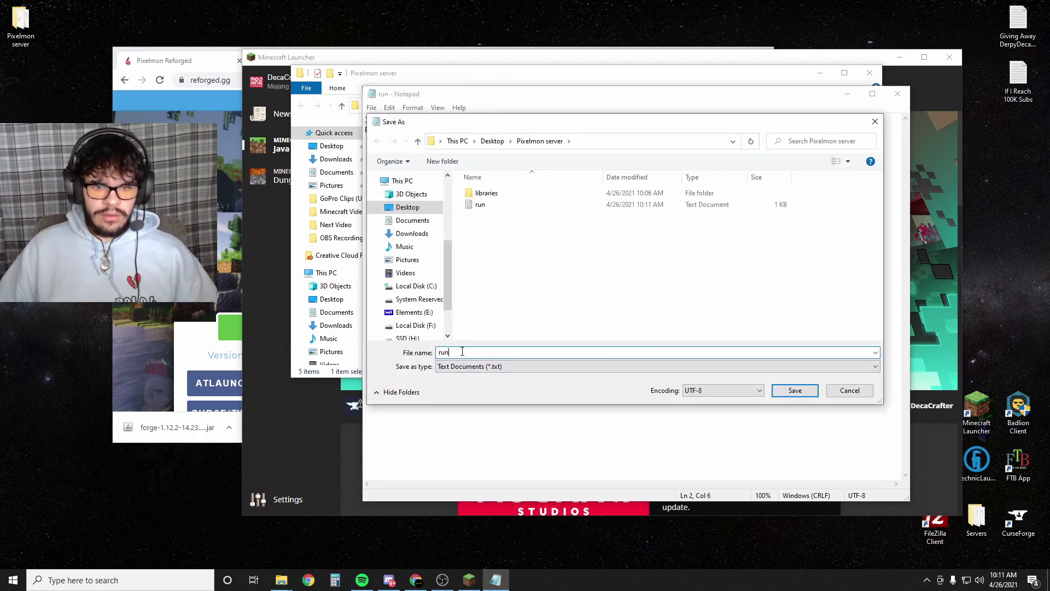
type(".bat")
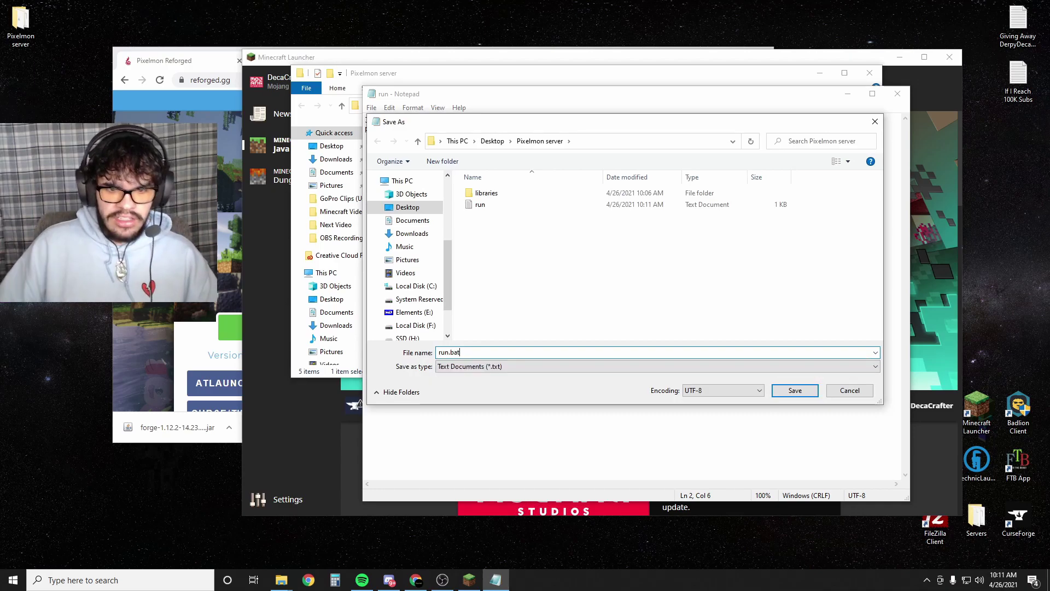
left_click(797, 391)
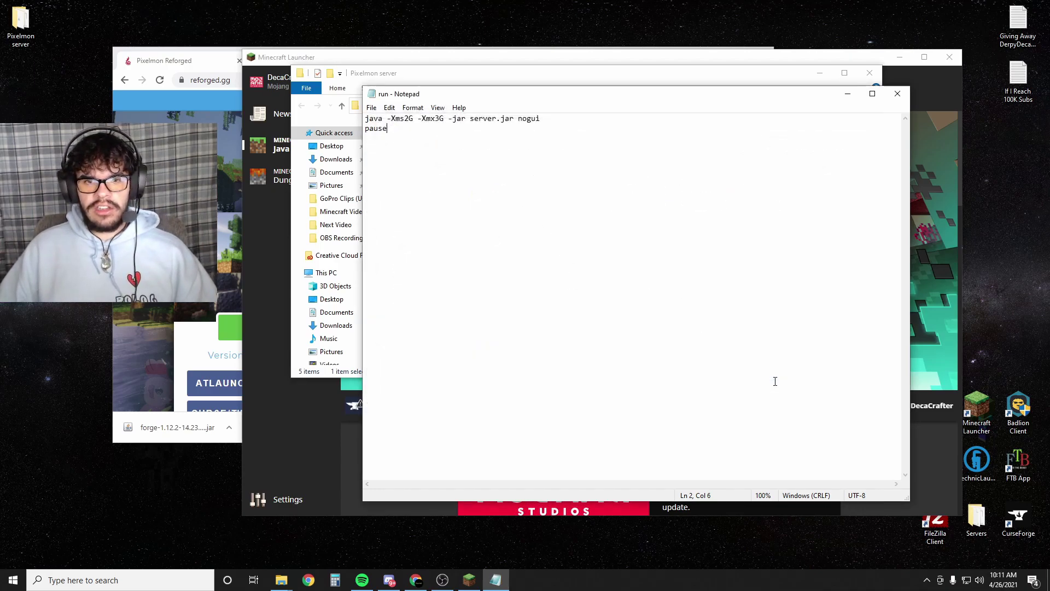
left_click(898, 94)
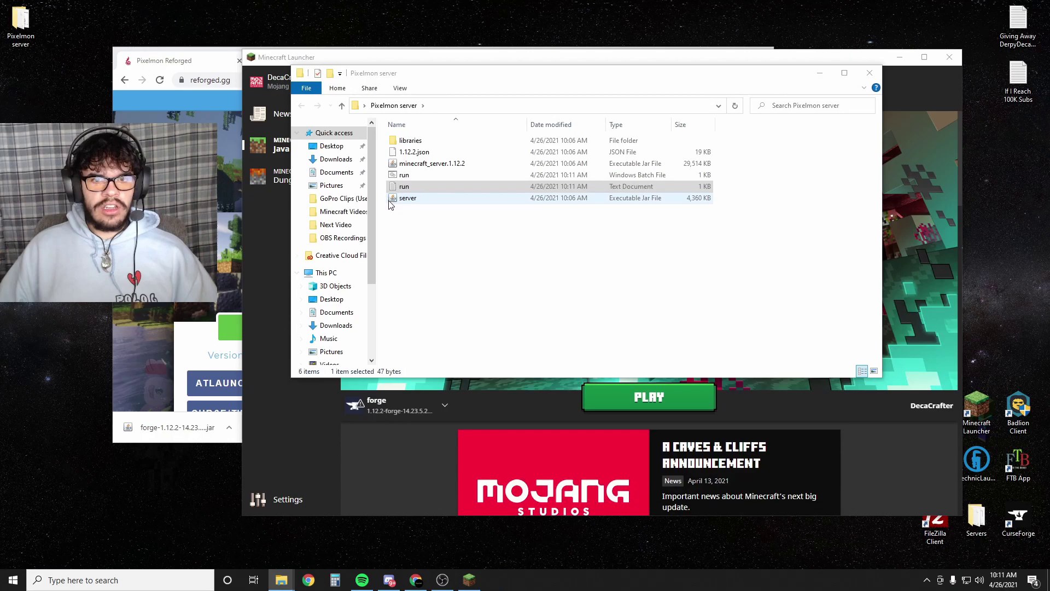
key("Delete")
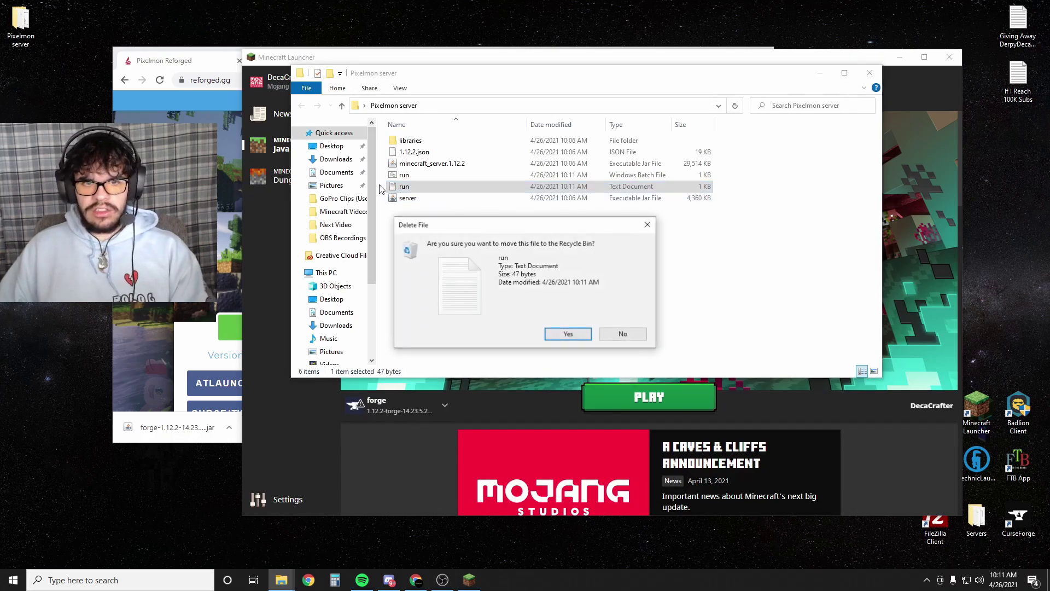
key("Return")
Step: Open the run batch file for editing, check the jar name in its java line, and close the file
left_click(405, 176)
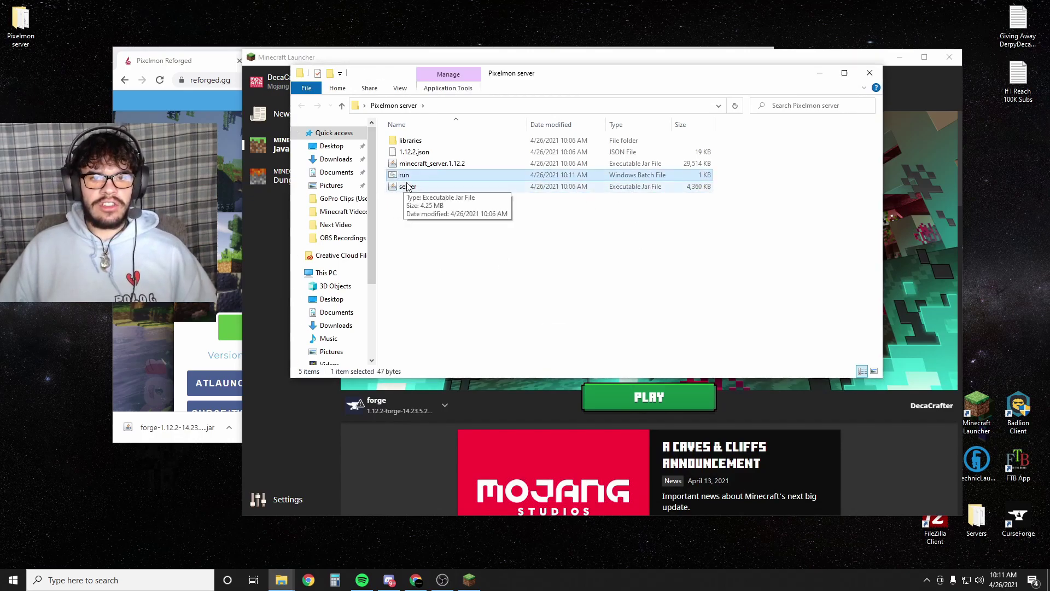
right_click(410, 176)
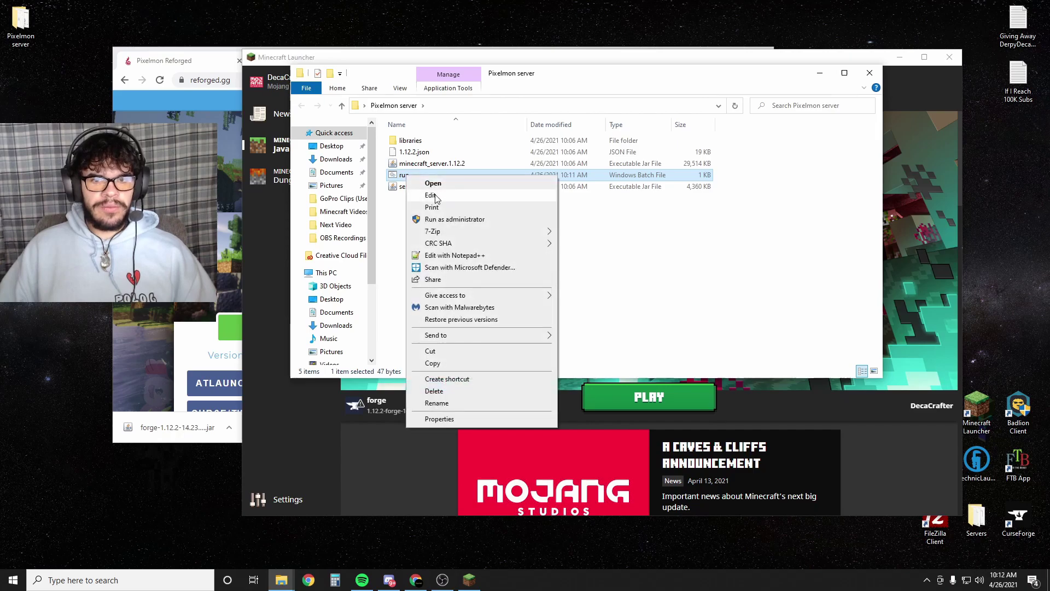
left_click(422, 195)
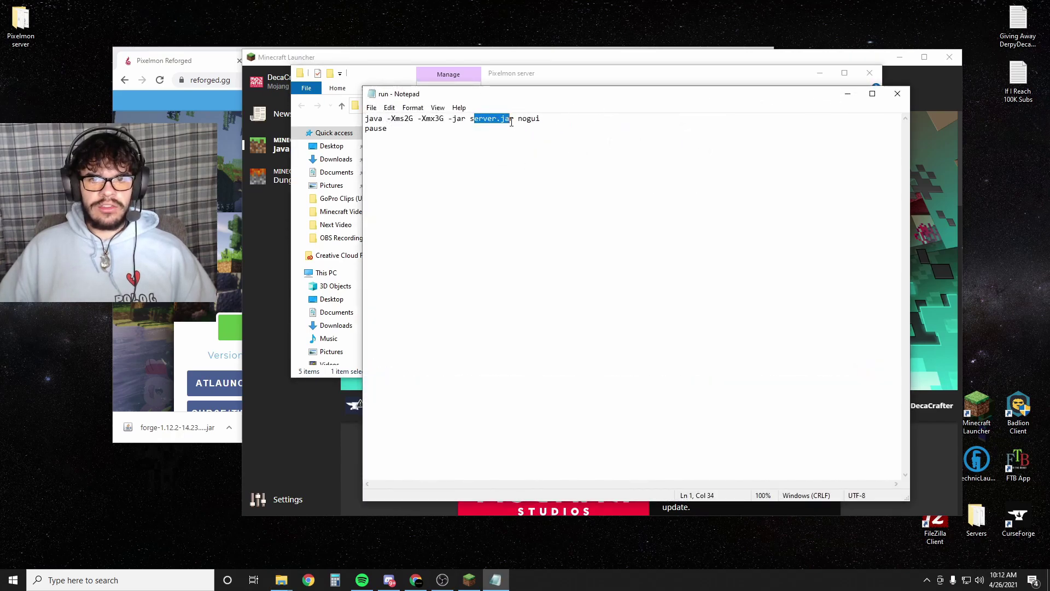
left_click(898, 94)
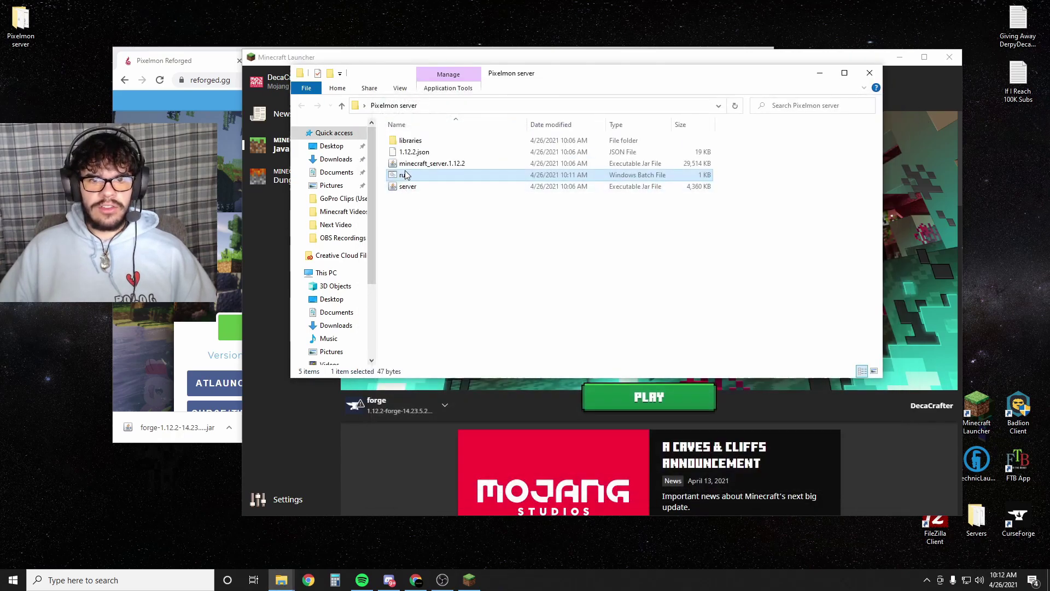
Step: Run the run batch file to generate the server files, and set eula to true in the eula text document
double_click(402, 175)
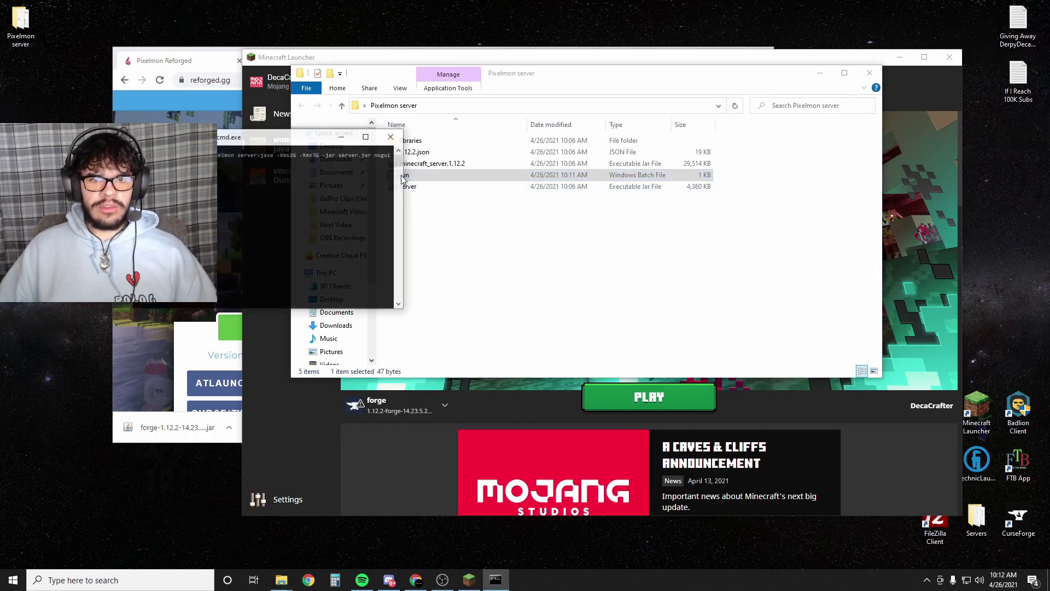
left_click_drag(273, 145, 190, 72)
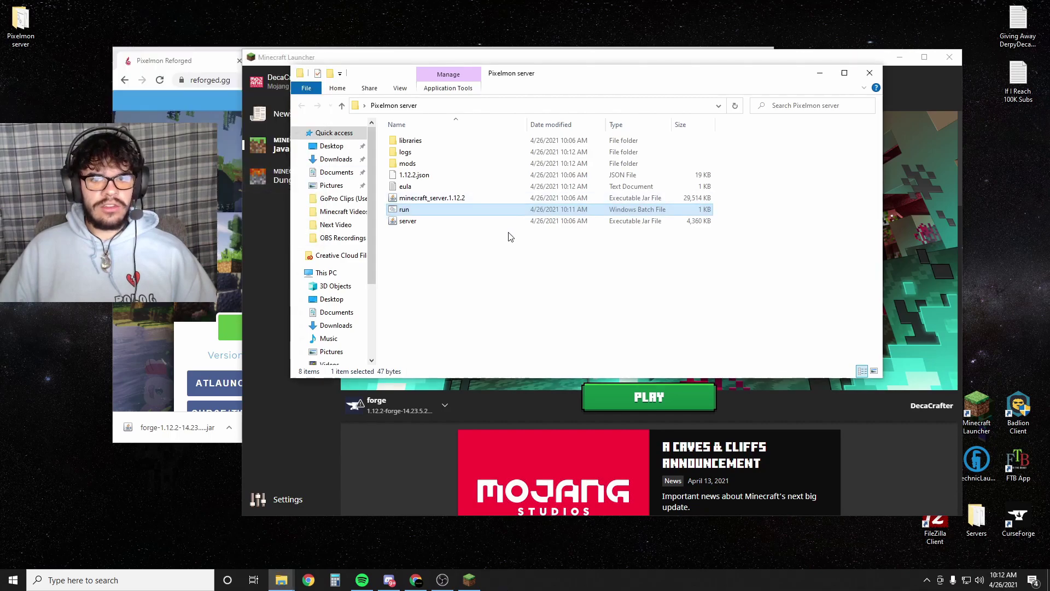
double_click(404, 187)
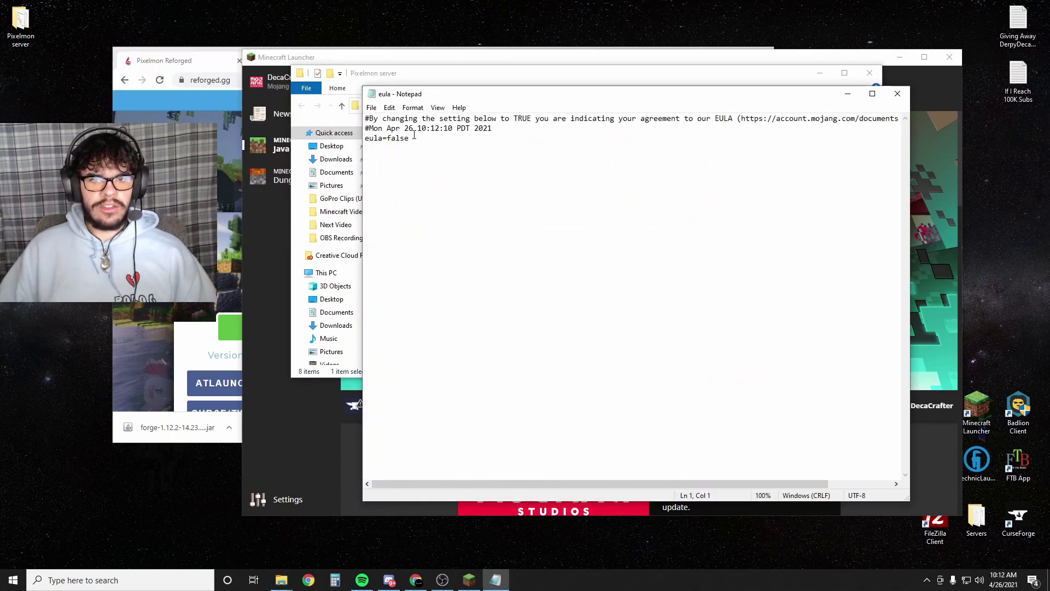
type("true")
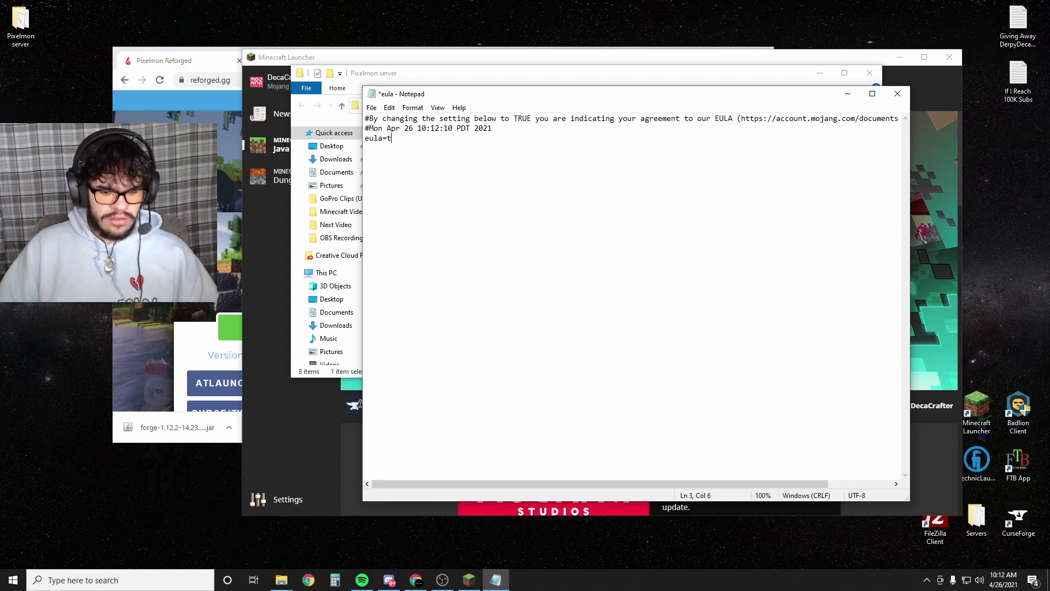
left_click(898, 95)
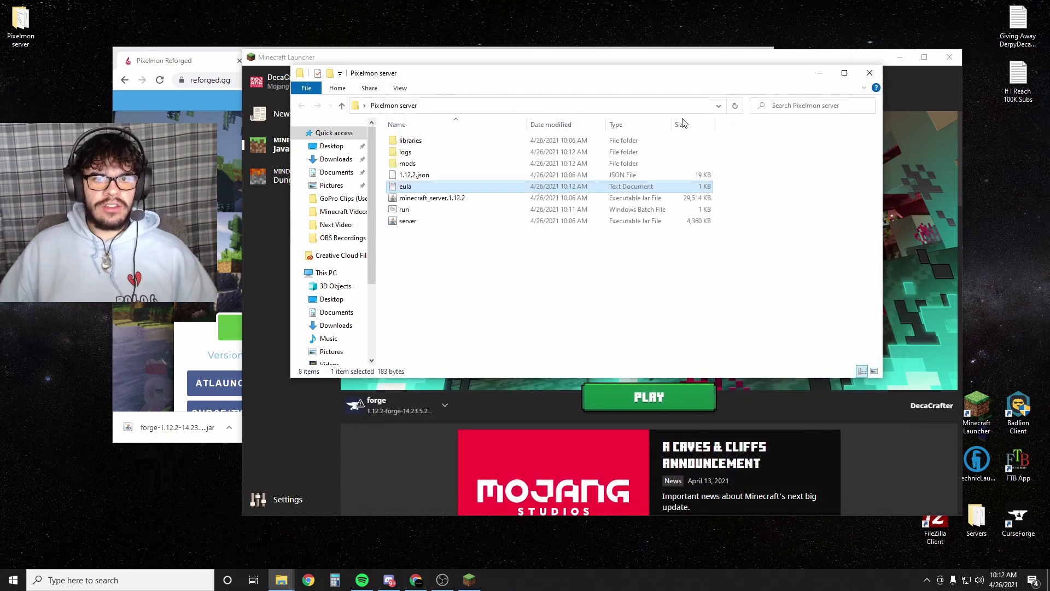
Step: Start the server from the run batch file and shut it down with the stop command once the world has loaded
double_click(404, 210)
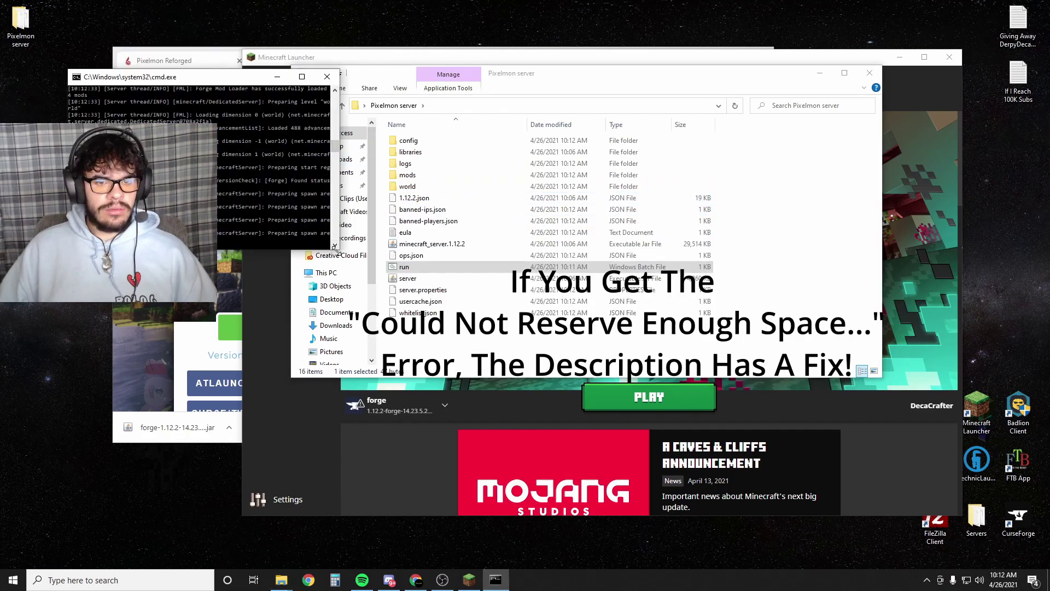
left_click_drag(337, 251, 504, 306)
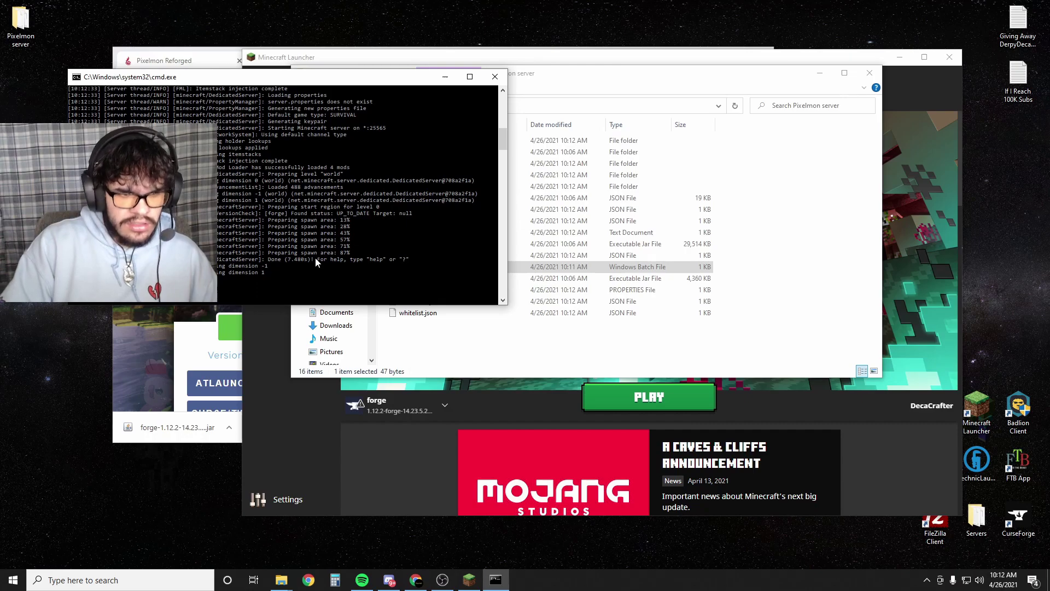
type("stop")
key("Return")
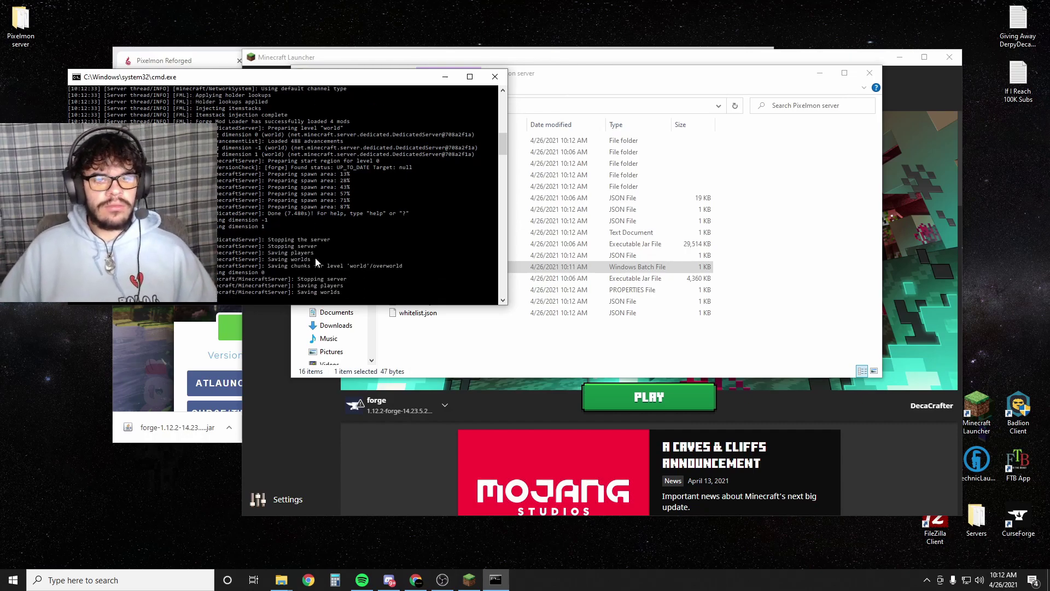
Step: Delete the world folder from the Pixelmon server folder
left_click_drag(511, 75, 493, 85)
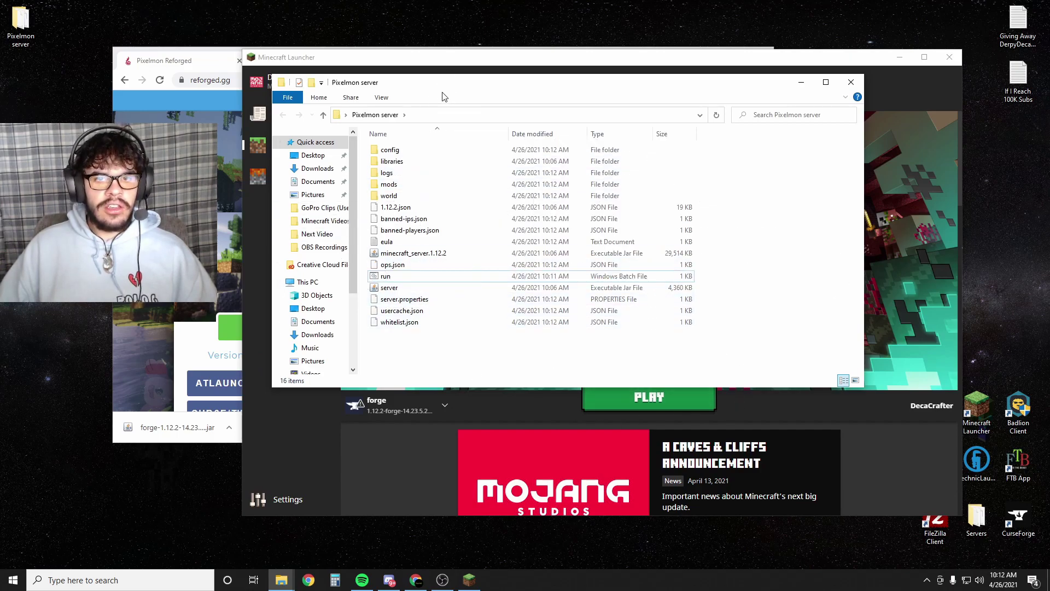
left_click_drag(440, 83, 418, 89)
left_click(368, 202)
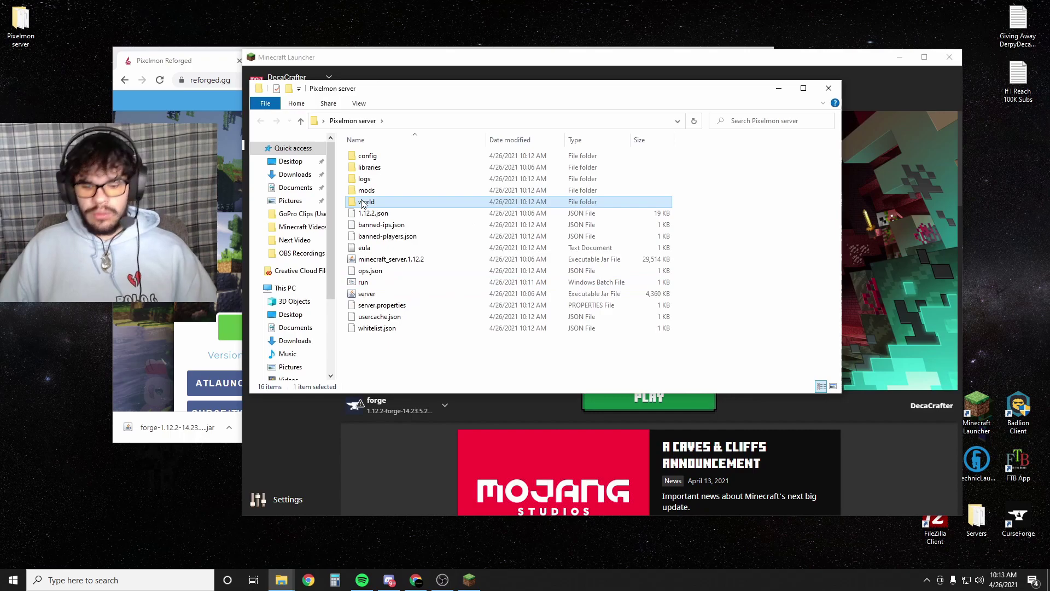
key("Delete")
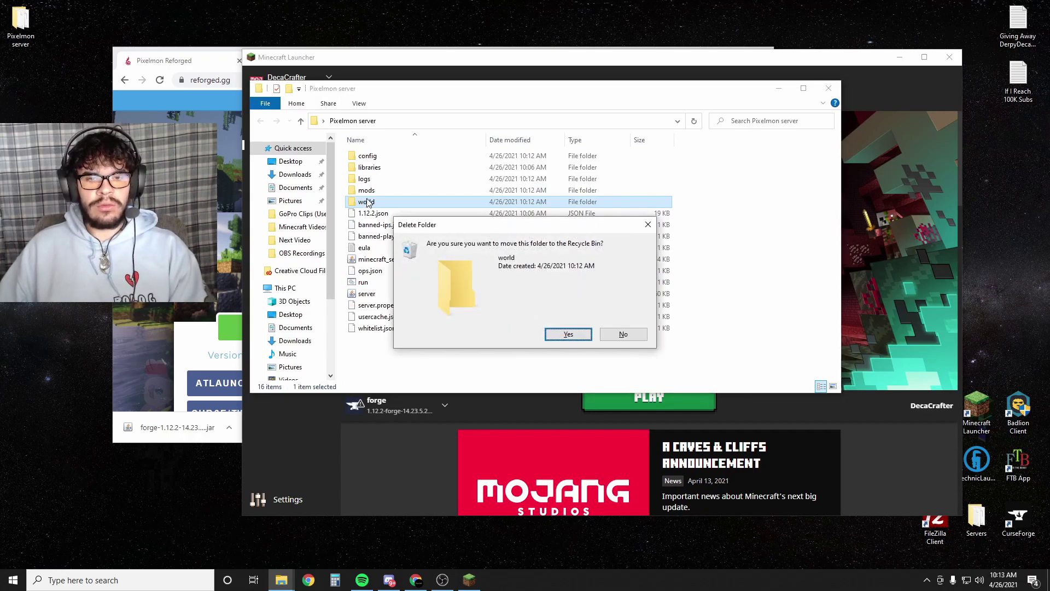
key("Return")
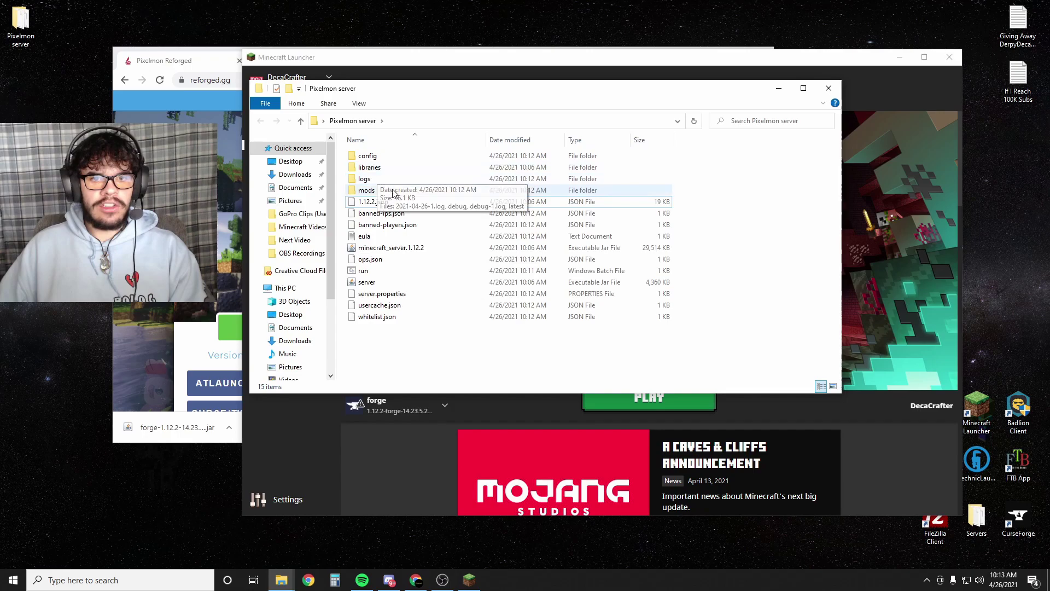
Step: Copy the Pixelmon-1.12.2-8.1.2-universal jar from Downloads into the Pixelmon server's mods folder
double_click(392, 191)
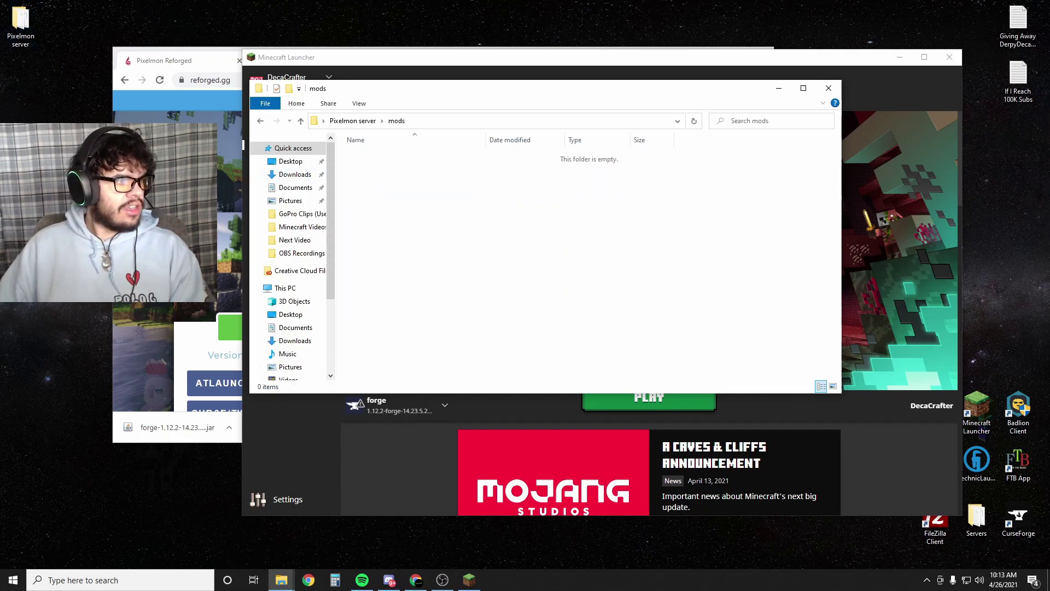
left_click(286, 577)
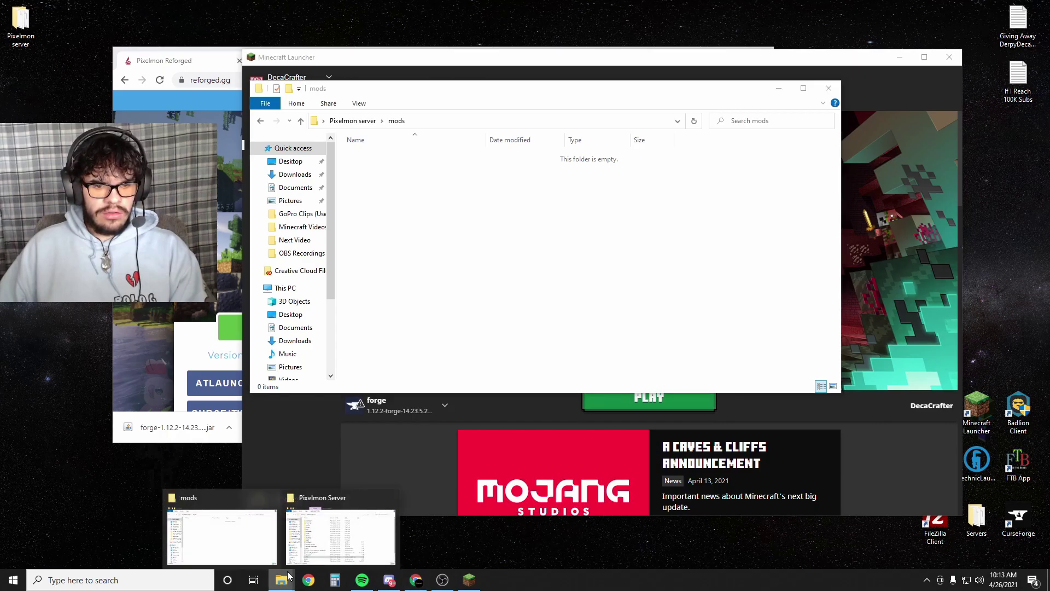
left_click(415, 580)
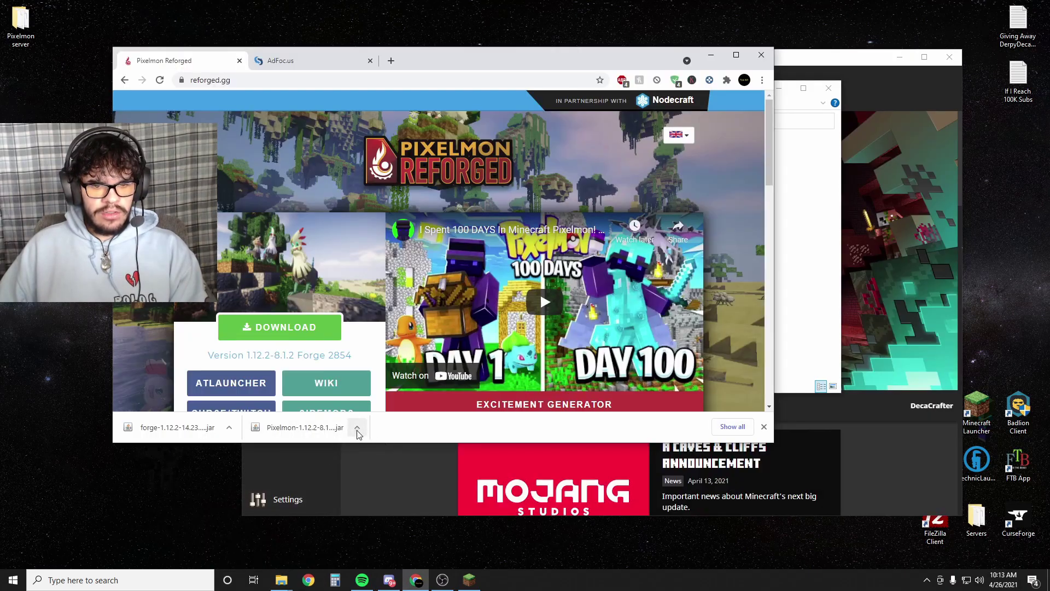
left_click(357, 430)
left_click(377, 471)
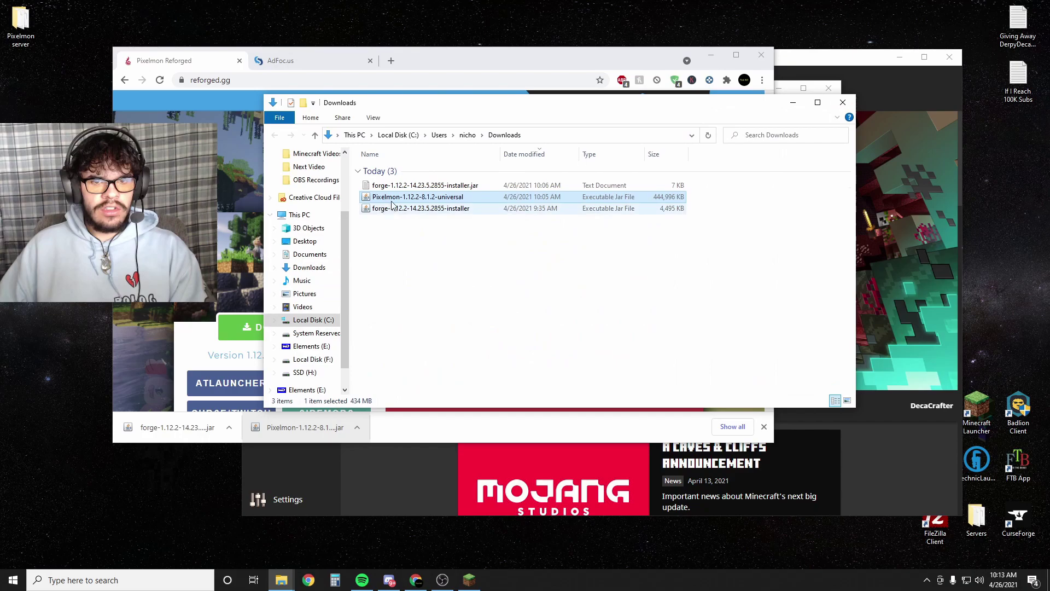
right_click(403, 198)
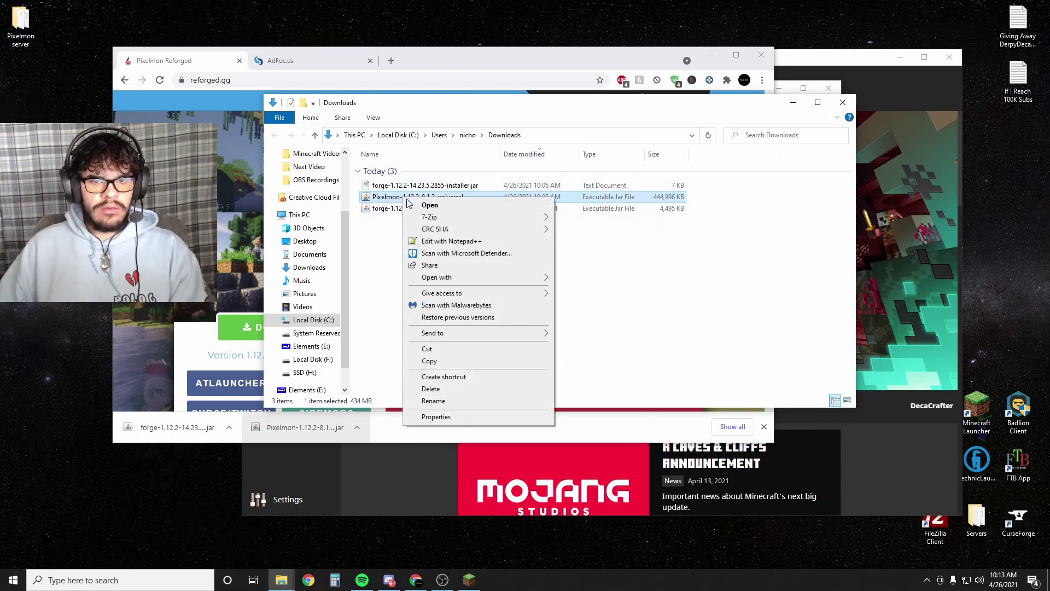
left_click(429, 362)
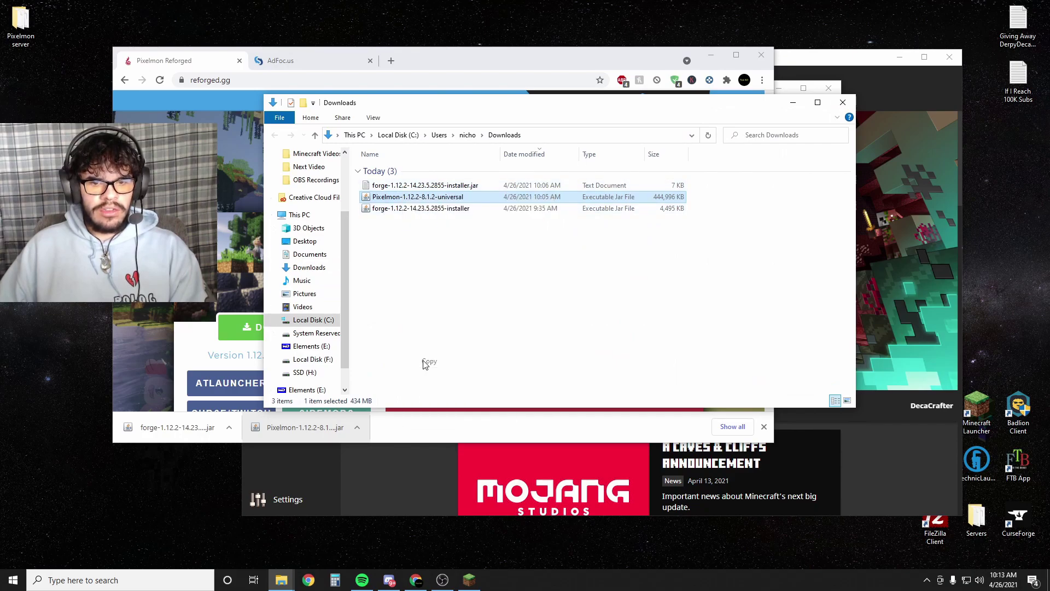
left_click(843, 102)
left_click(788, 264)
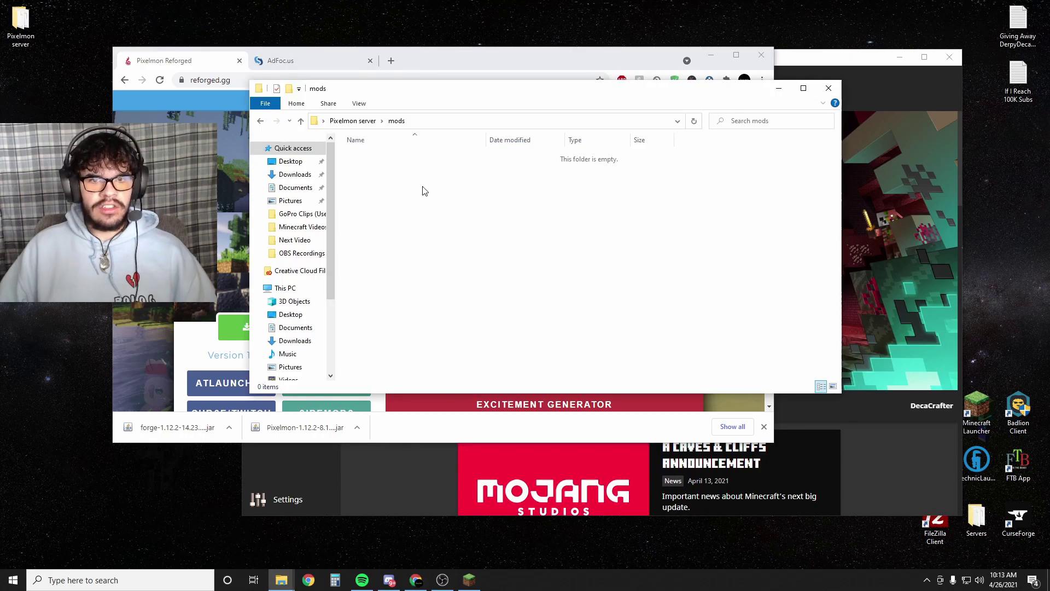
key("ctrl+v")
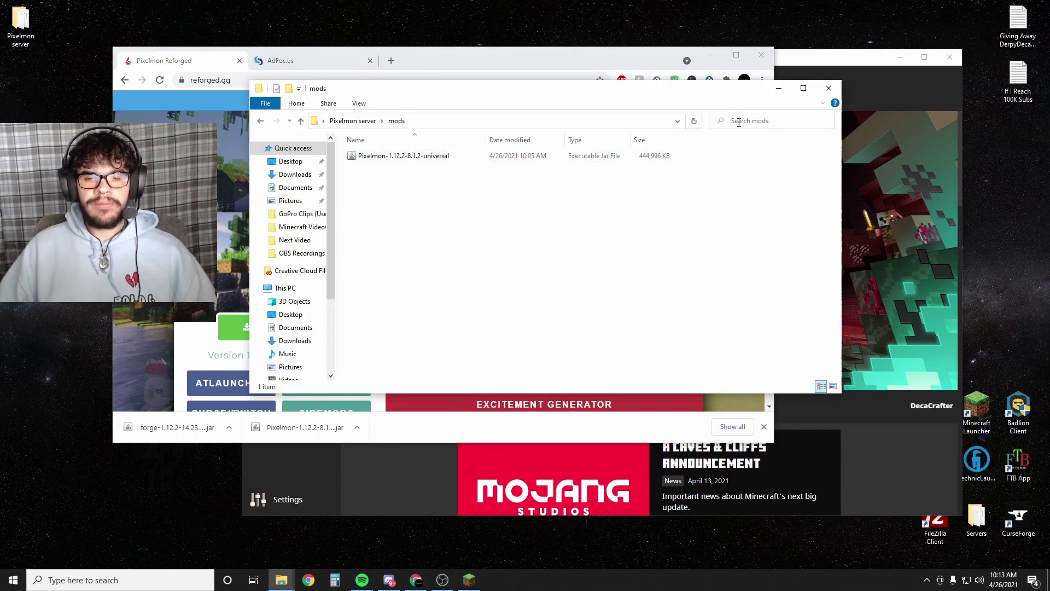
Step: Start the modded server from the run batch file and launch Minecraft with the 1.12.2 forge installation
left_click(260, 124)
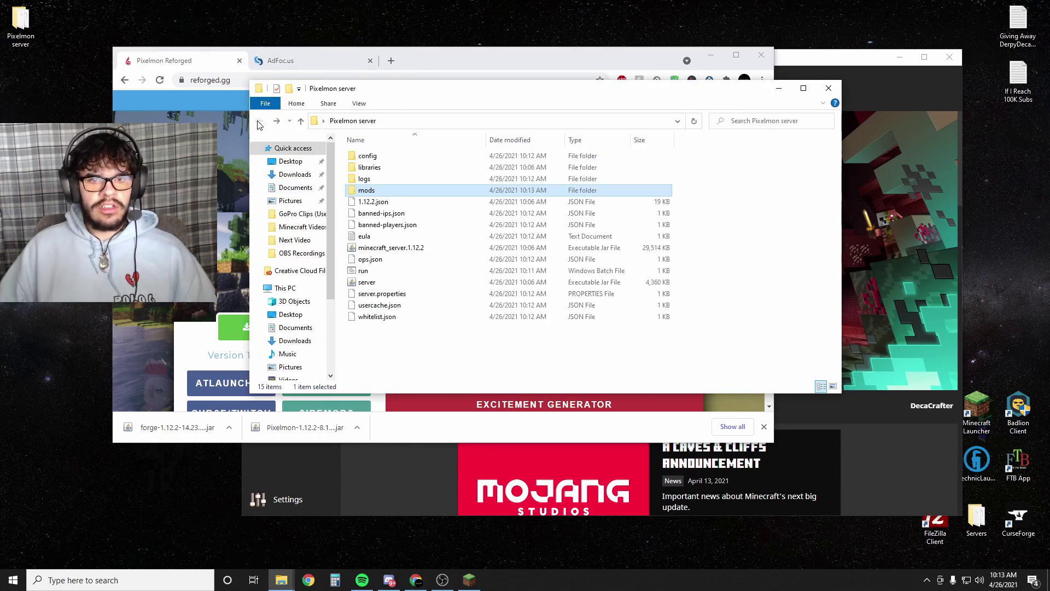
double_click(363, 270)
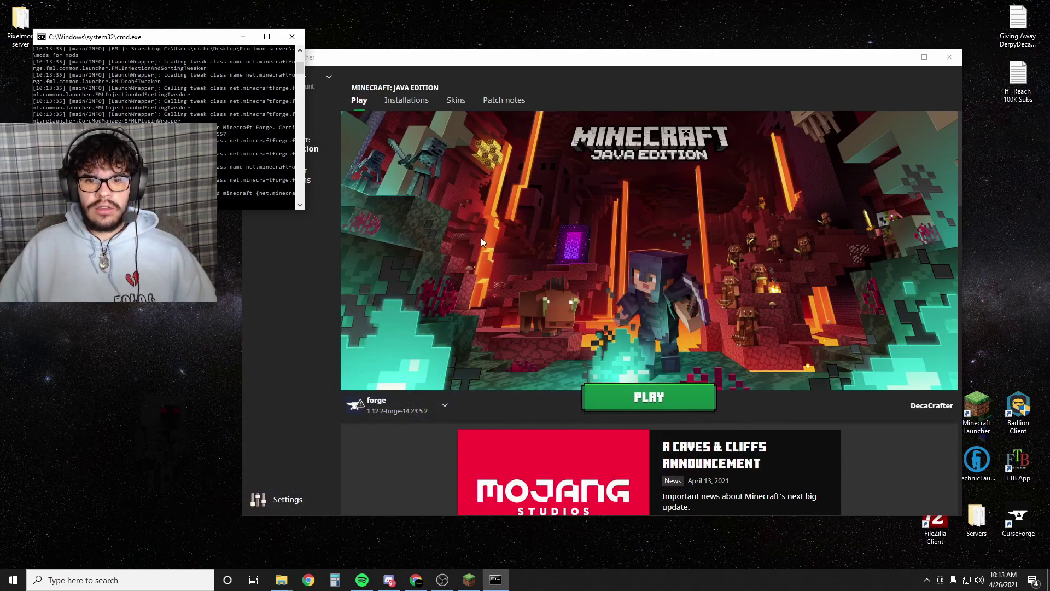
left_click(659, 397)
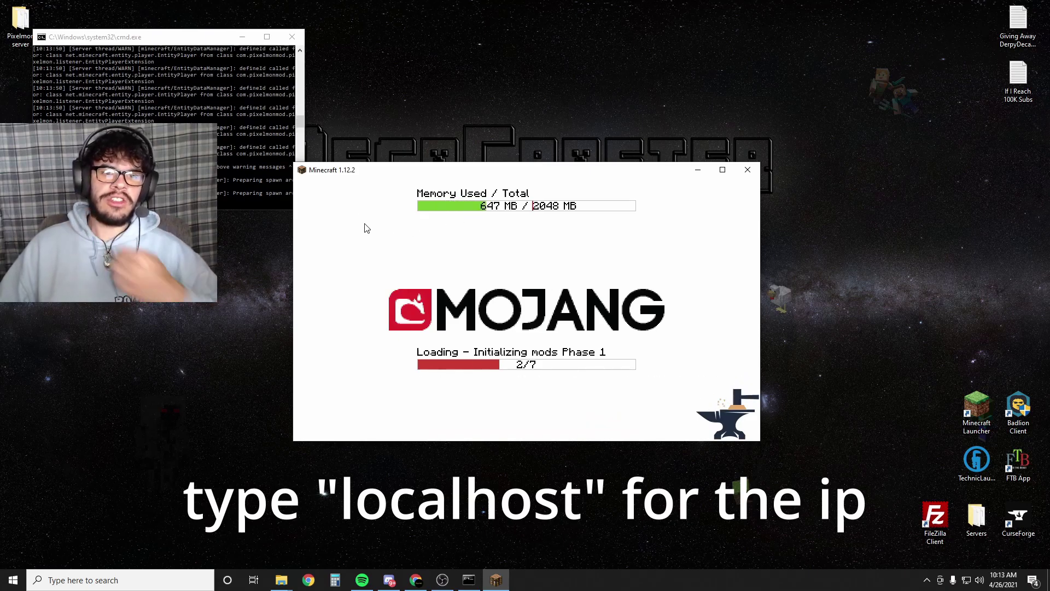
left_click(242, 37)
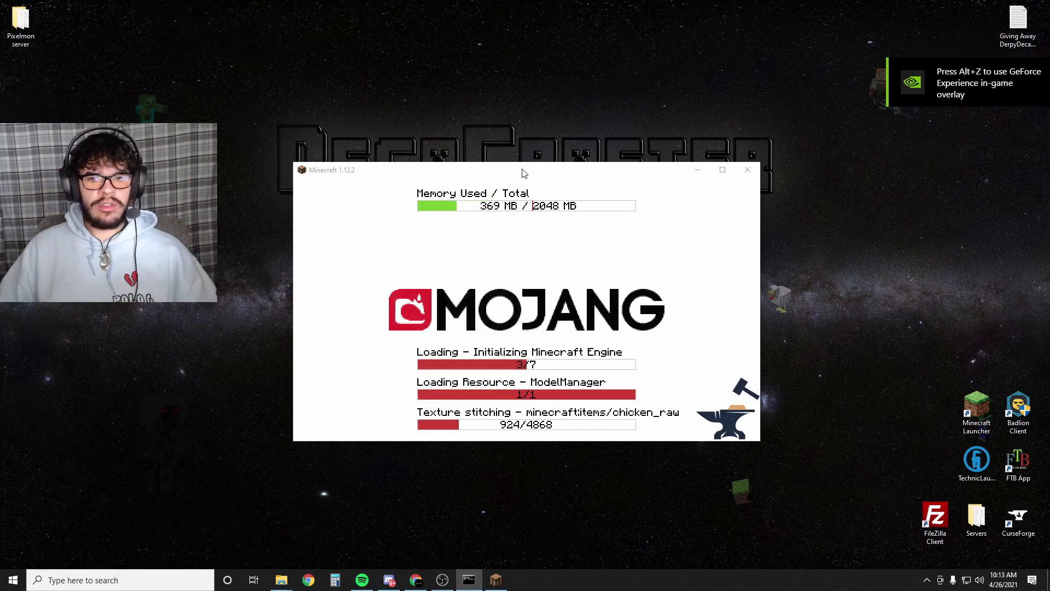
left_click_drag(546, 175, 507, 155)
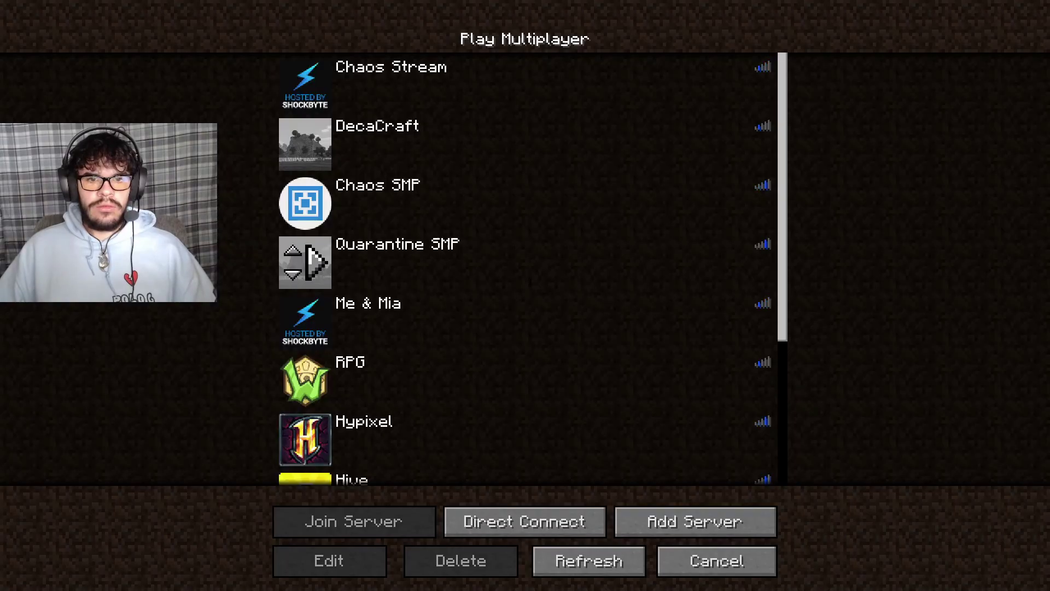
Step: Add a multiplayer server entry named "my server" with the address localhost
left_click(658, 530)
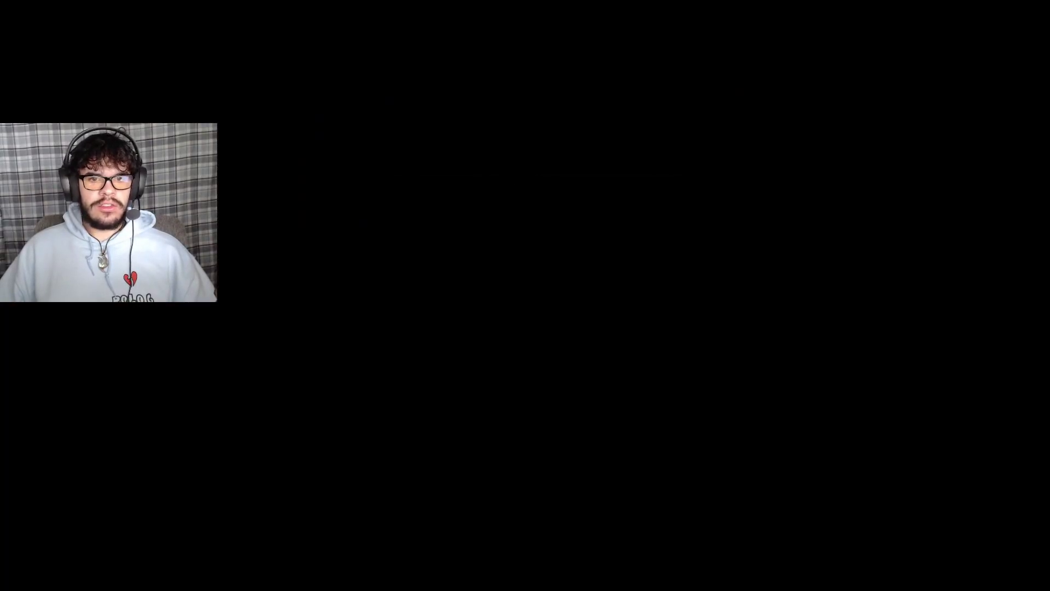
type("localhost")
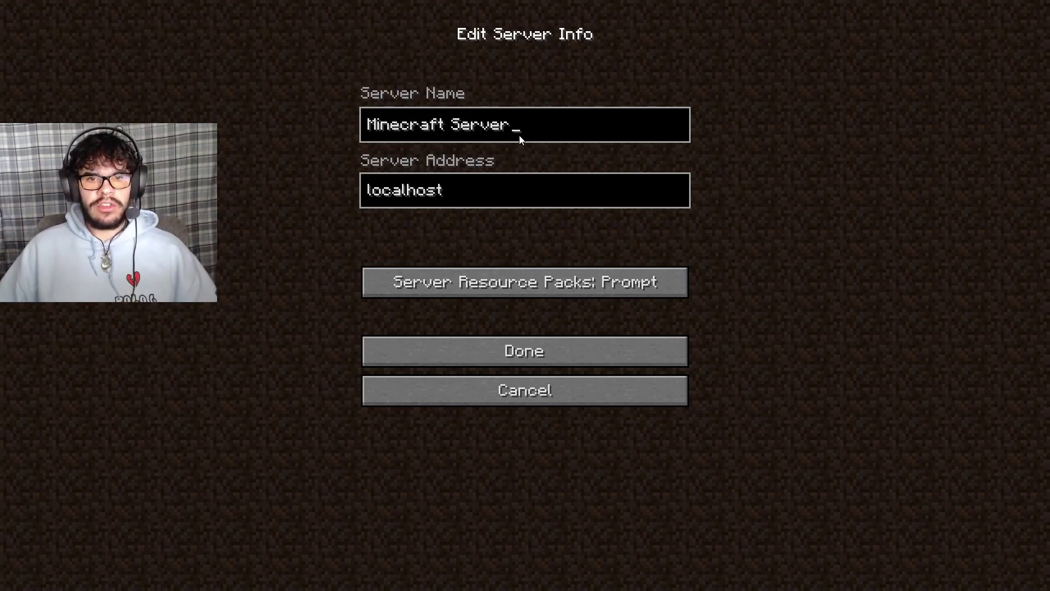
key("ctrl+a")
type("my server")
left_click(499, 352)
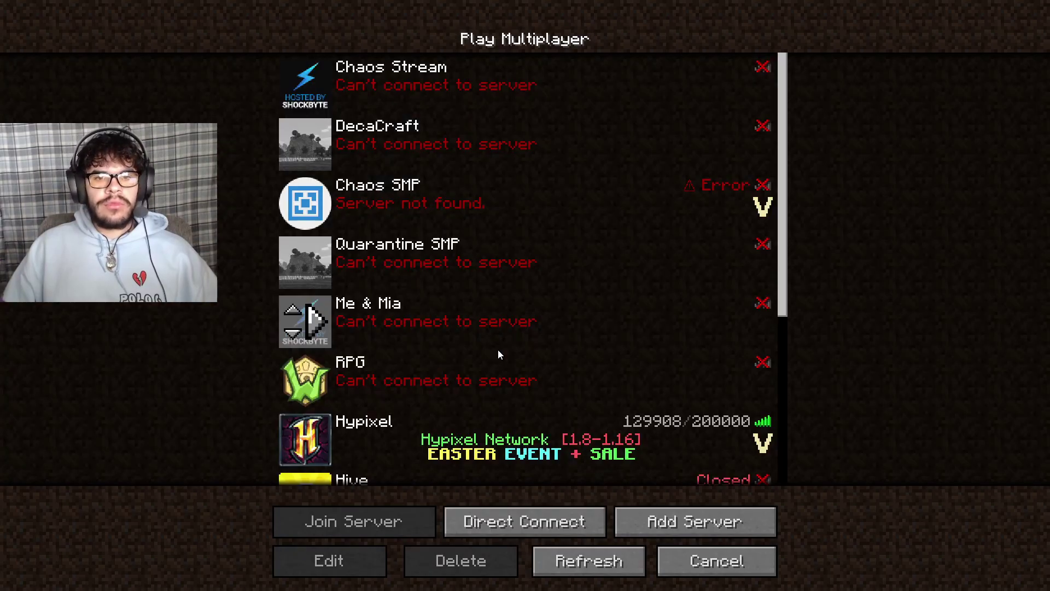
Step: Join "my server" from the multiplayer list and begin the adventure with Chikorita as the starter Pokémon
left_click_drag(782, 62, 792, 338)
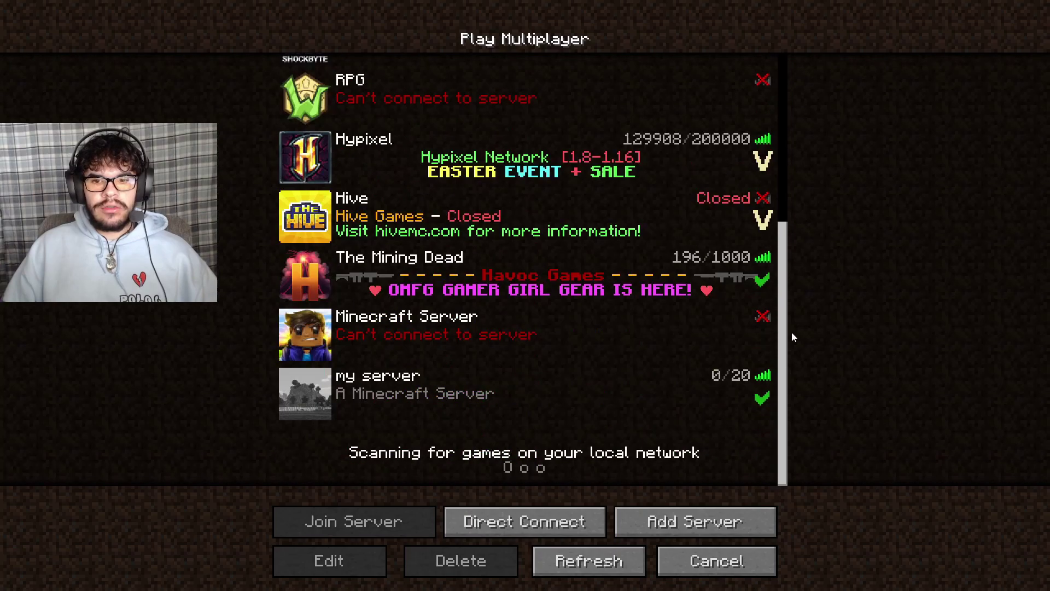
mouse_move(492, 405)
left_click(359, 382)
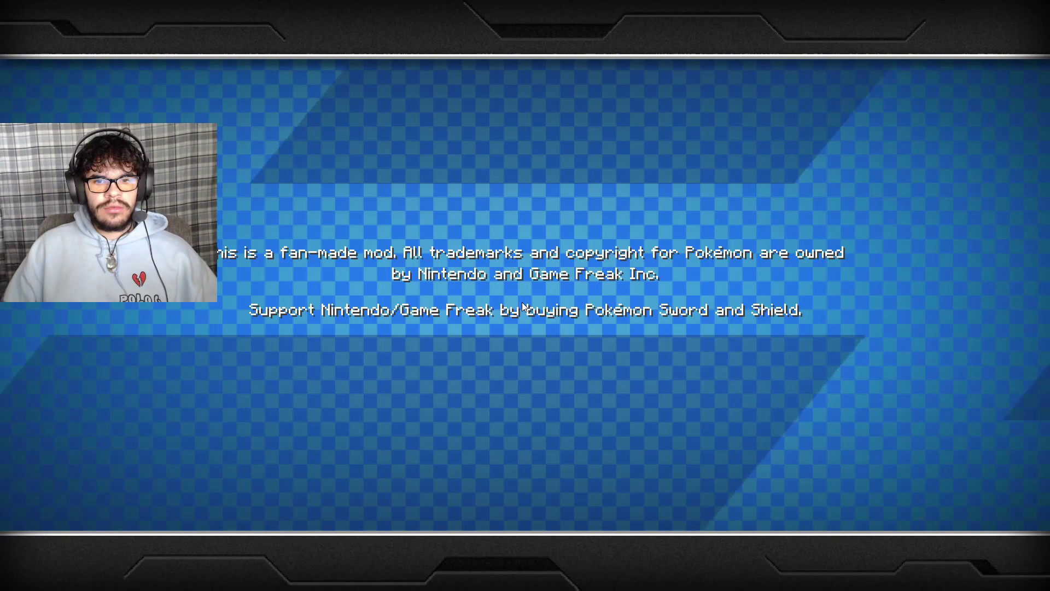
left_click(308, 222)
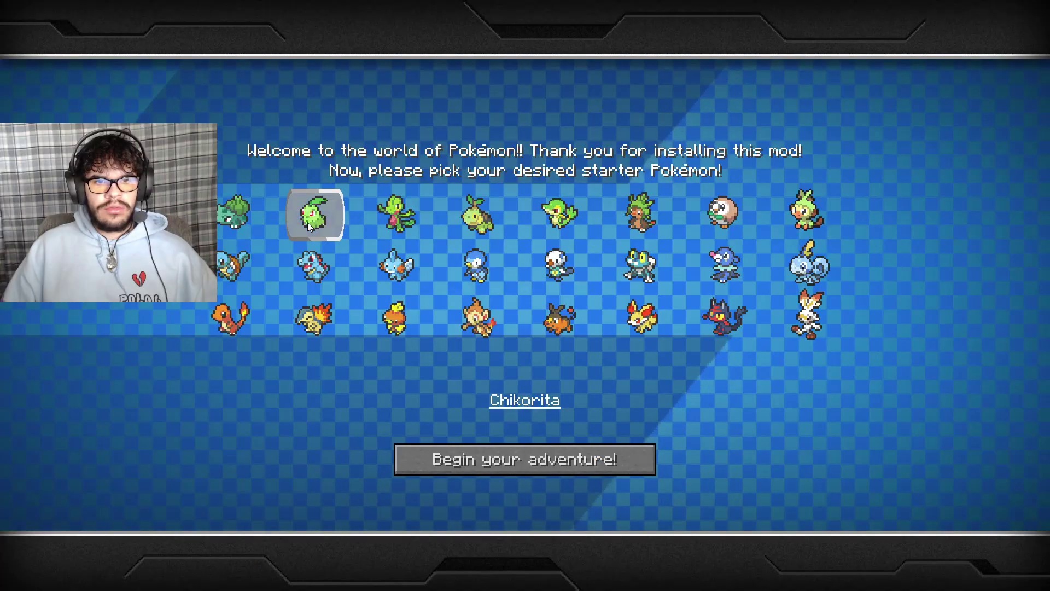
left_click(507, 471)
Step: Send out Chikorita, retrieve it, send it out again and walk across the grassland
key("r")
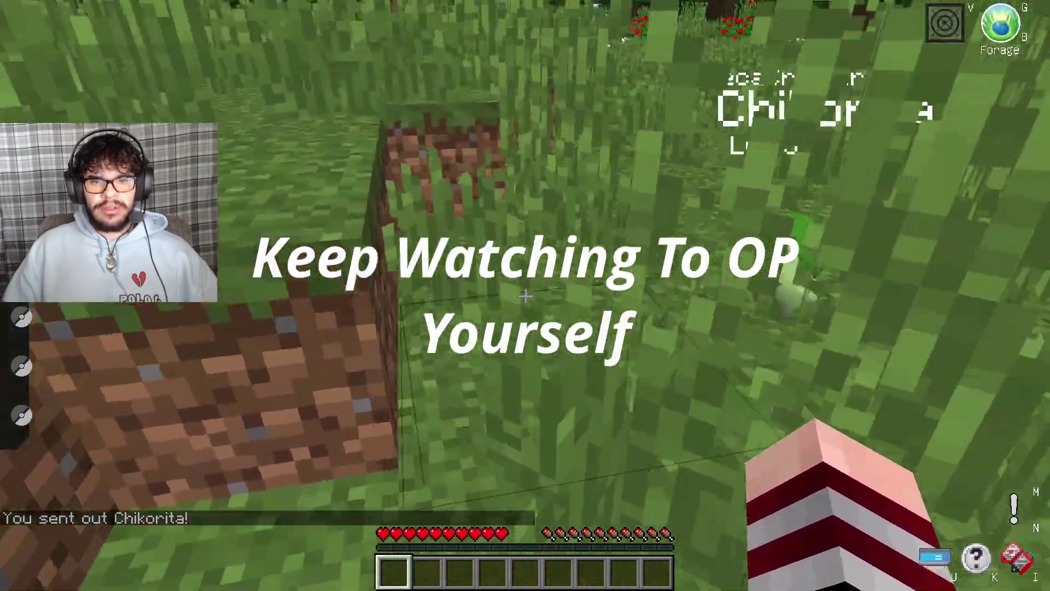
key("r")
key("r")
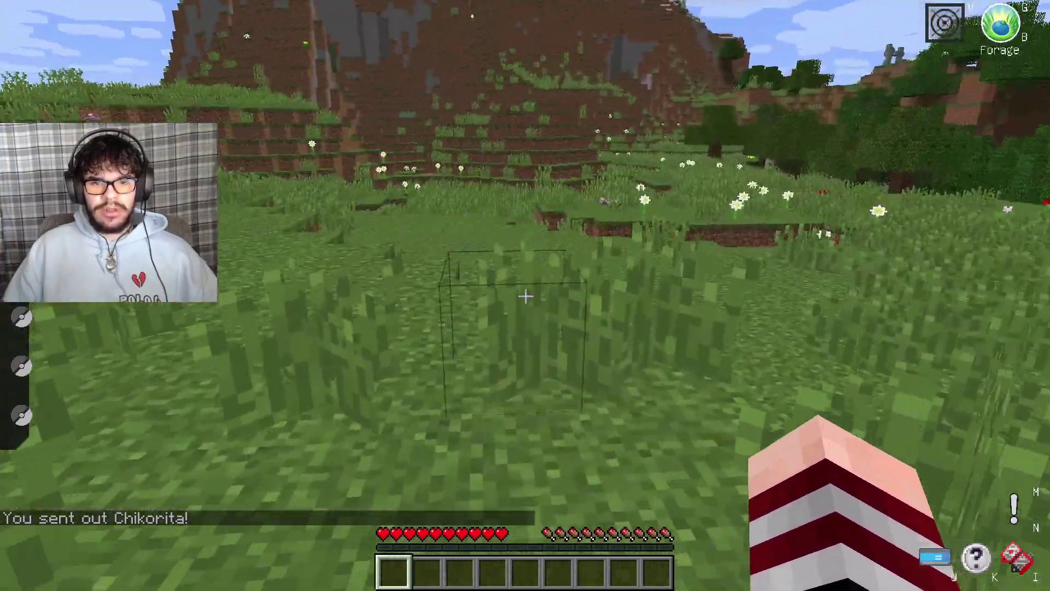
key("w")
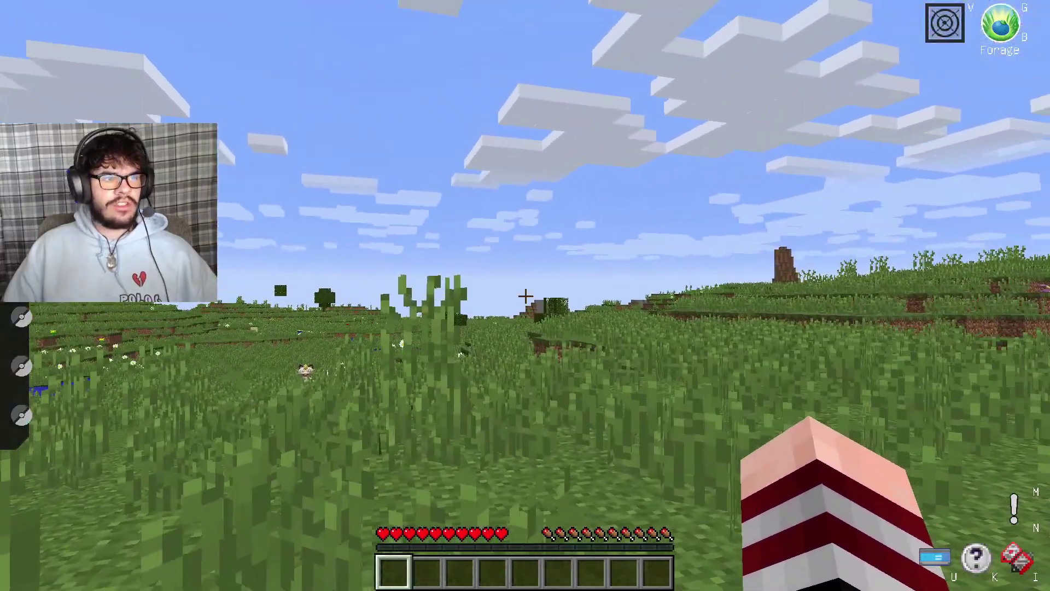
Step: Pause the game, switch to the server console and grant the joined player operator status with the op command
key("Escape")
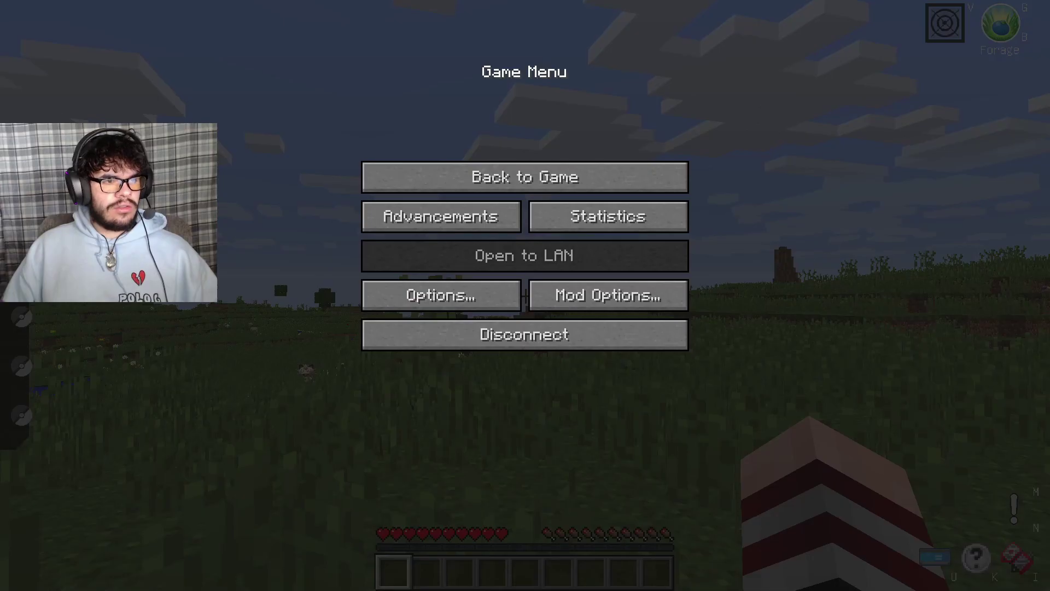
key("alt+Tab")
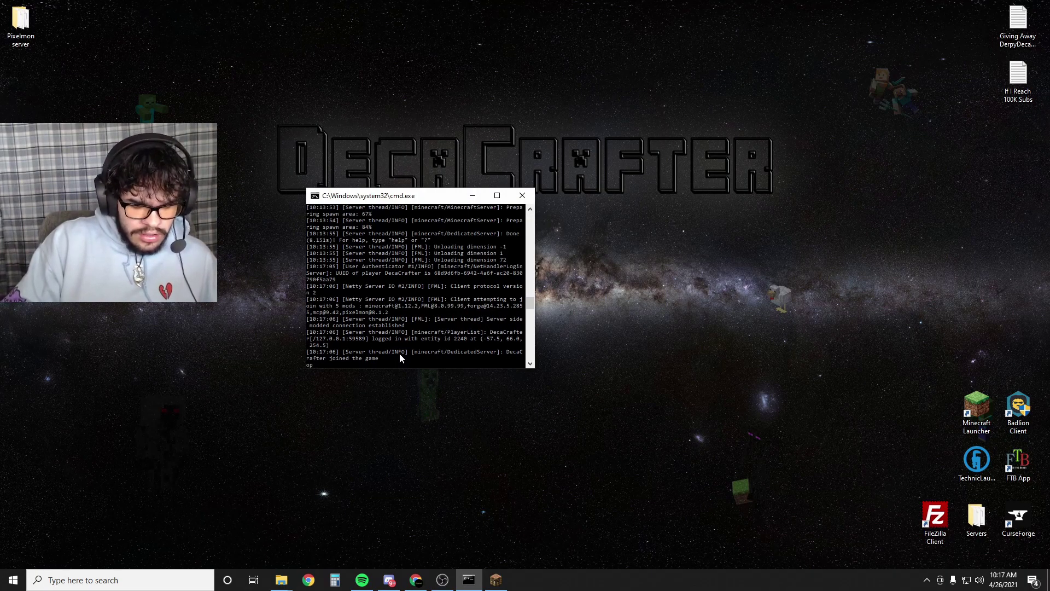
type("op ")
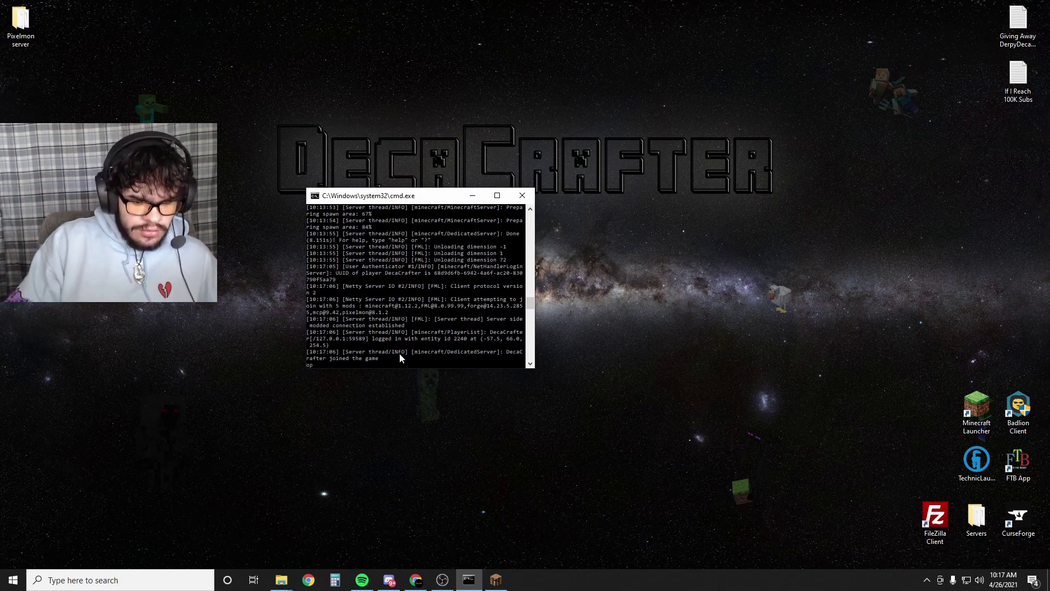
type("decacraft")
key("Return")
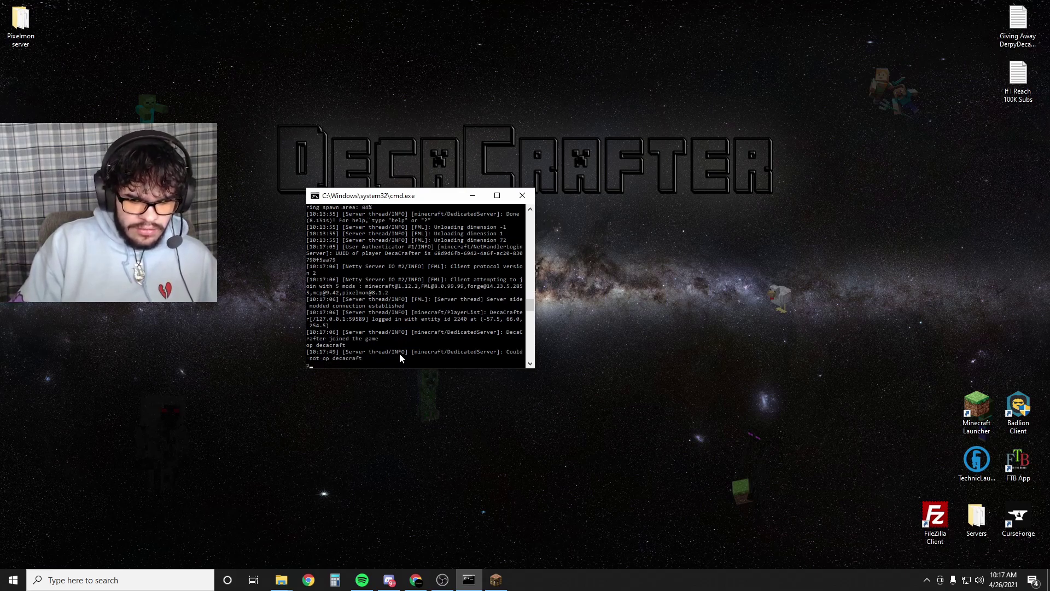
type("op decacrafter")
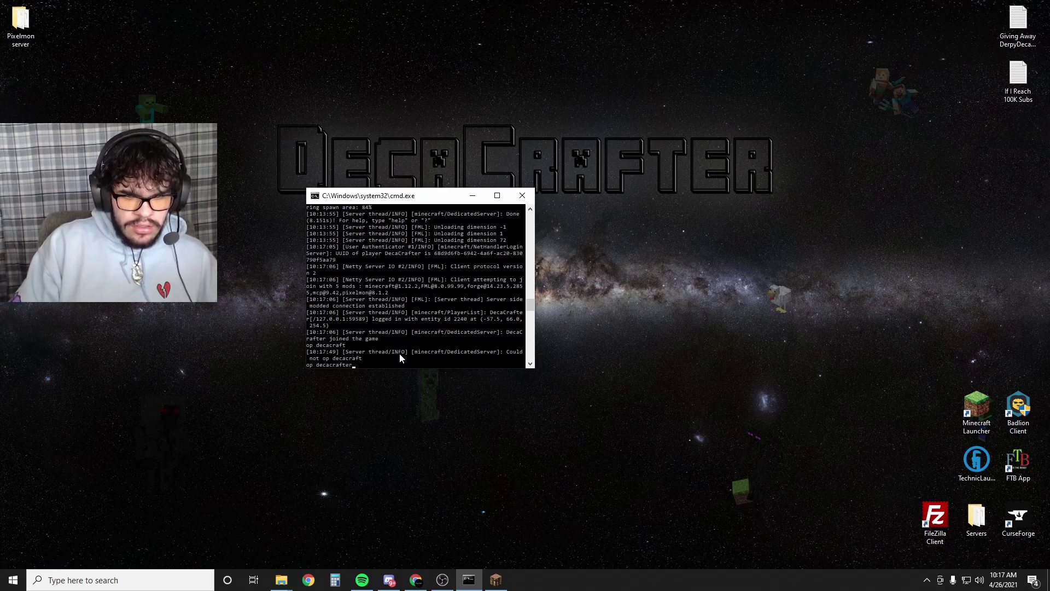
key("Return")
Step: Try the deop command with the player's username in the server console
type("deop de")
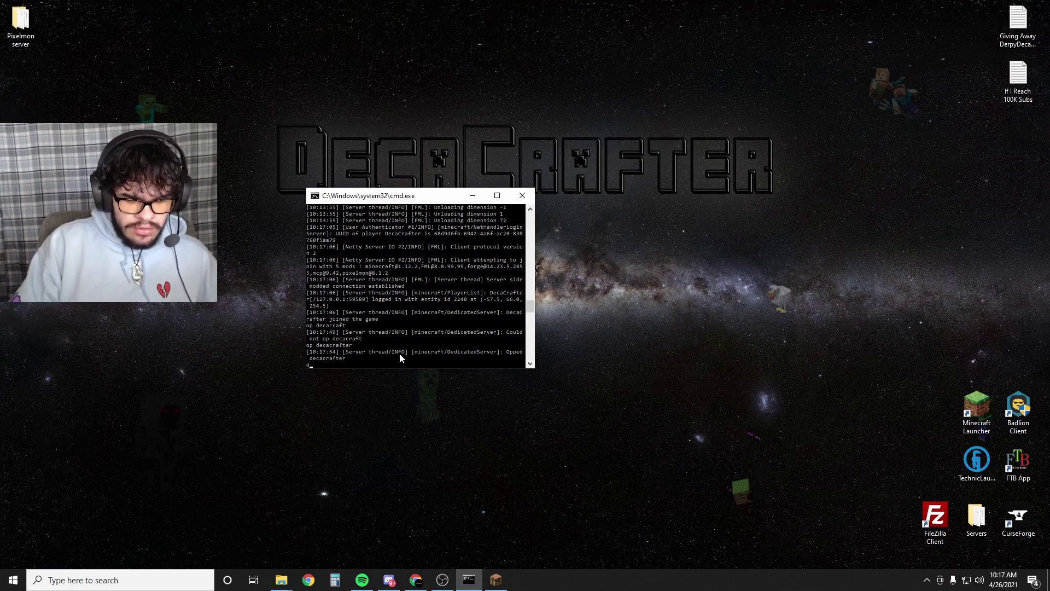
type("cacraft")
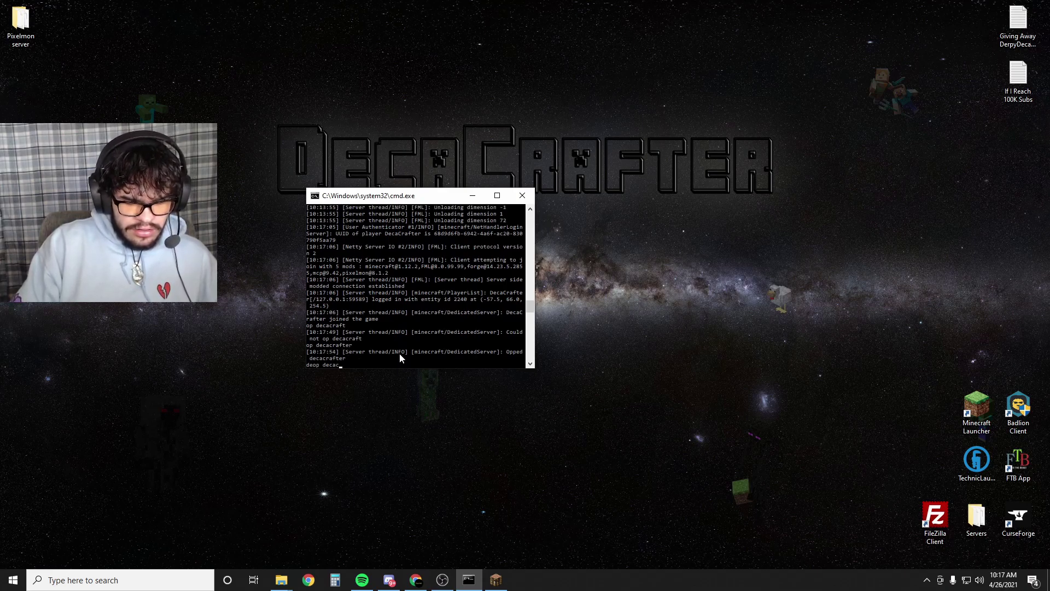
key("Return")
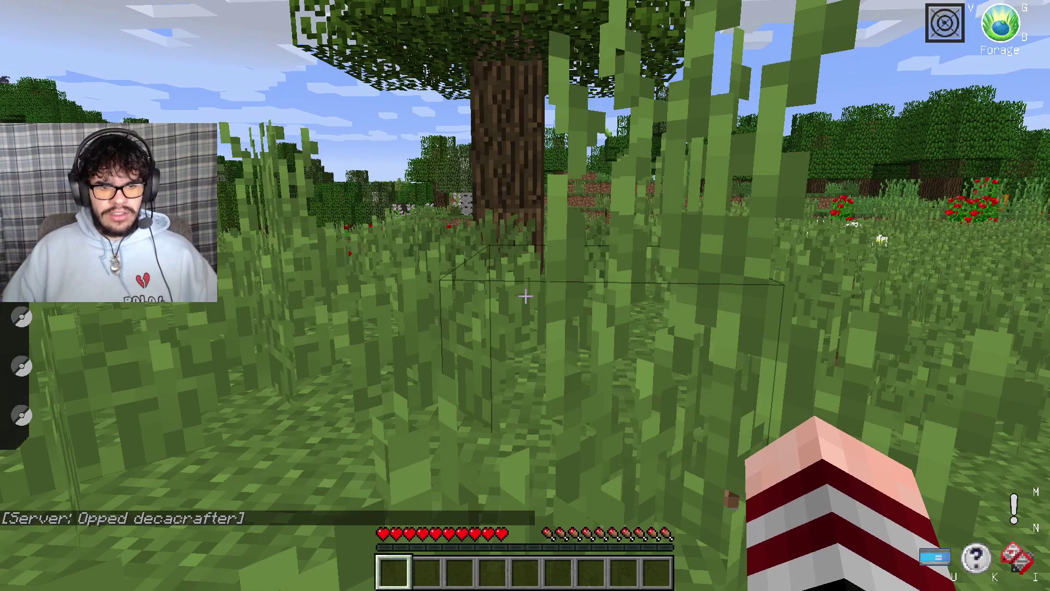
Step: Return to Minecraft and change the game mode with the command /gamemode creative
type("/gamemod")
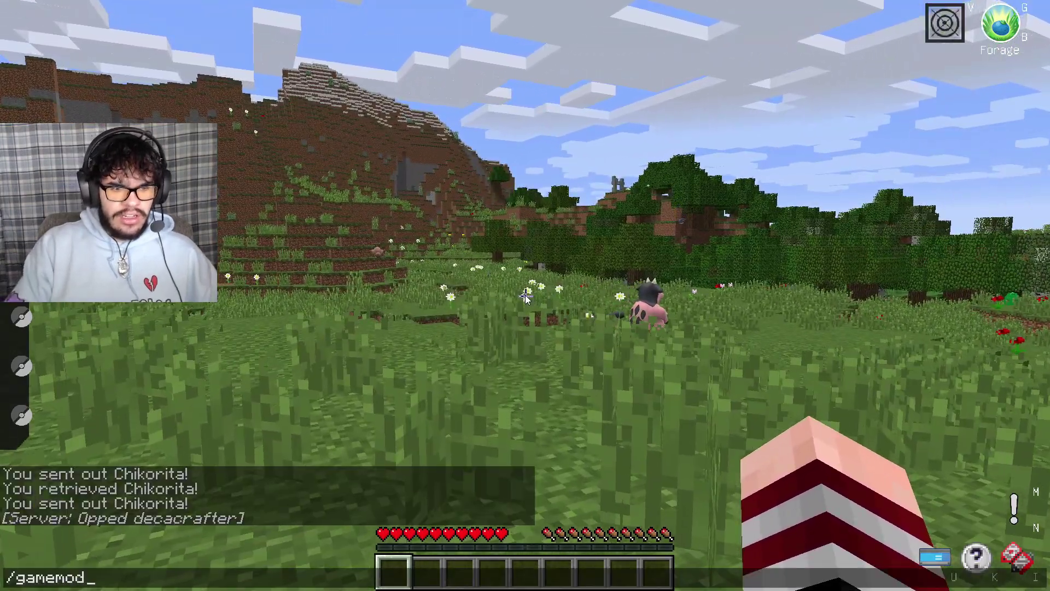
type("e creative")
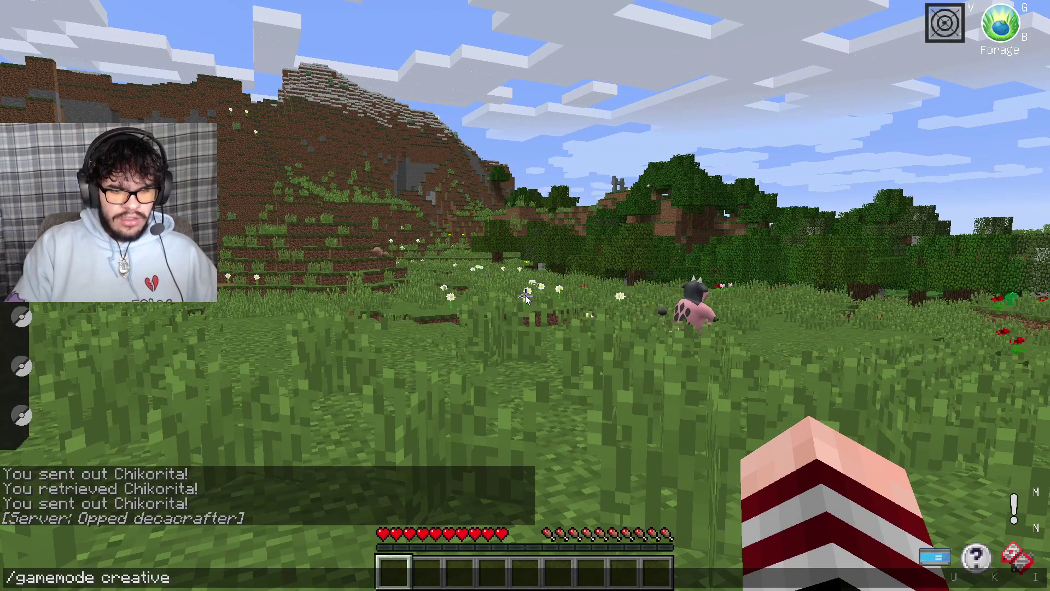
key("Return")
Step: Browse the Transportation items in the creative inventory, close it and fly up over the surrounding forest
key("e")
left_click(521, 148)
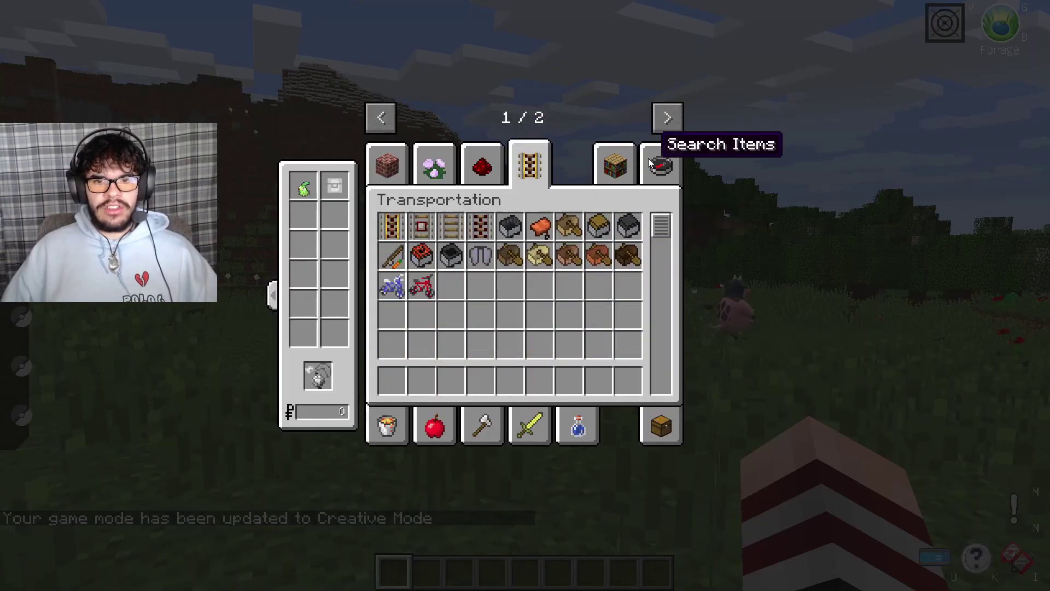
left_click(659, 145)
key("e")
key("space")
key("space")
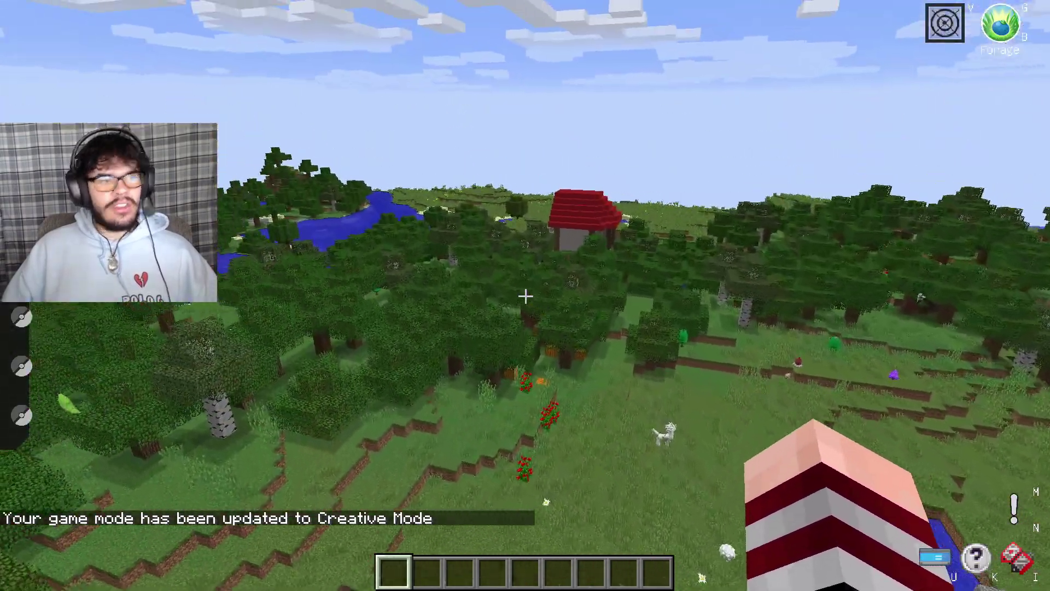
key("w")
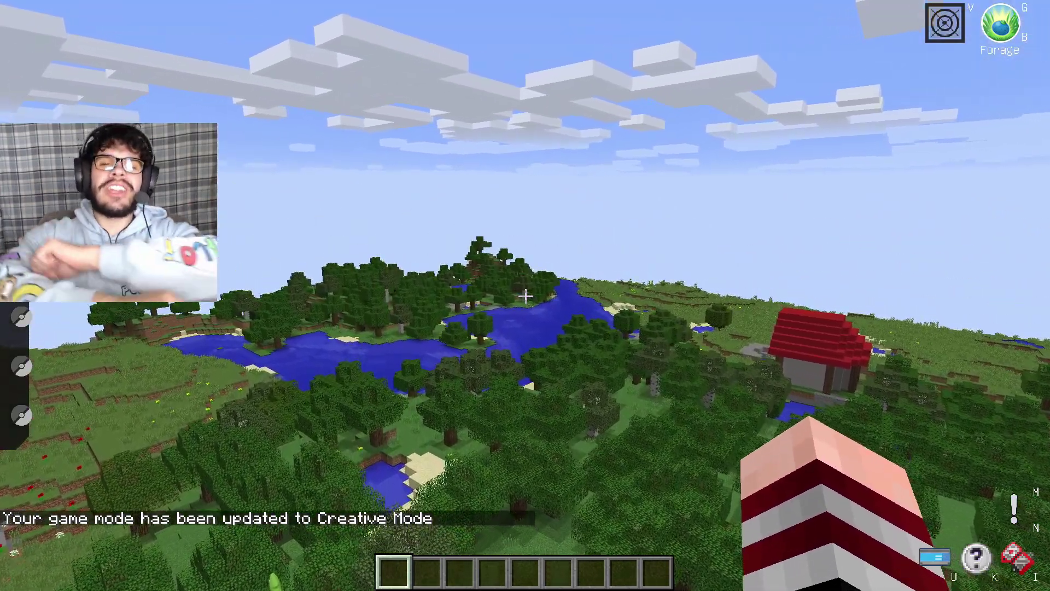